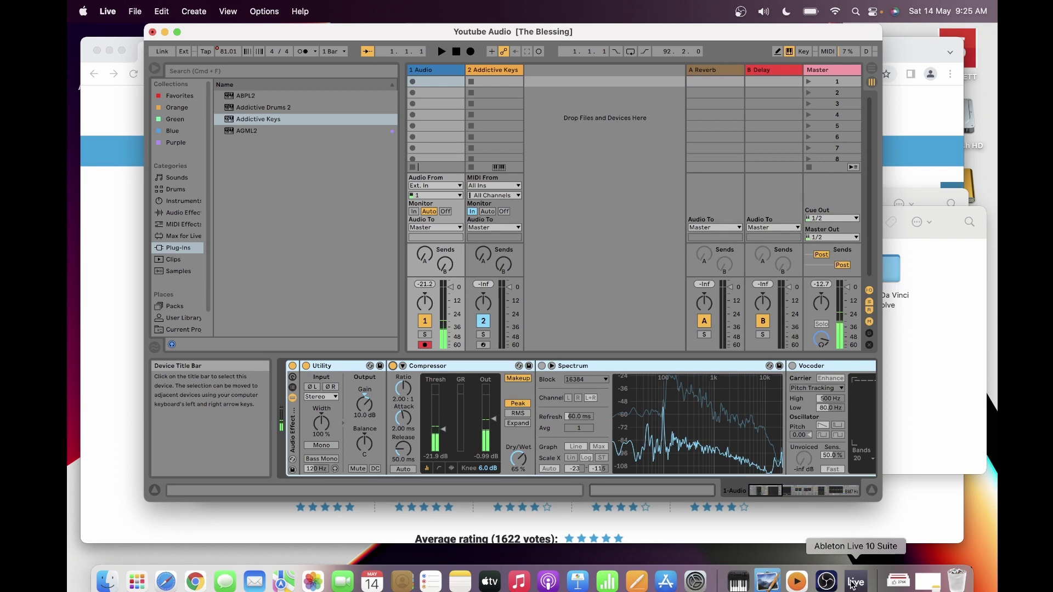
# - Bring Chrome with the Ample Guitar M Lite II Plugin Boutique product page to the front
pyautogui.click(125, 486)
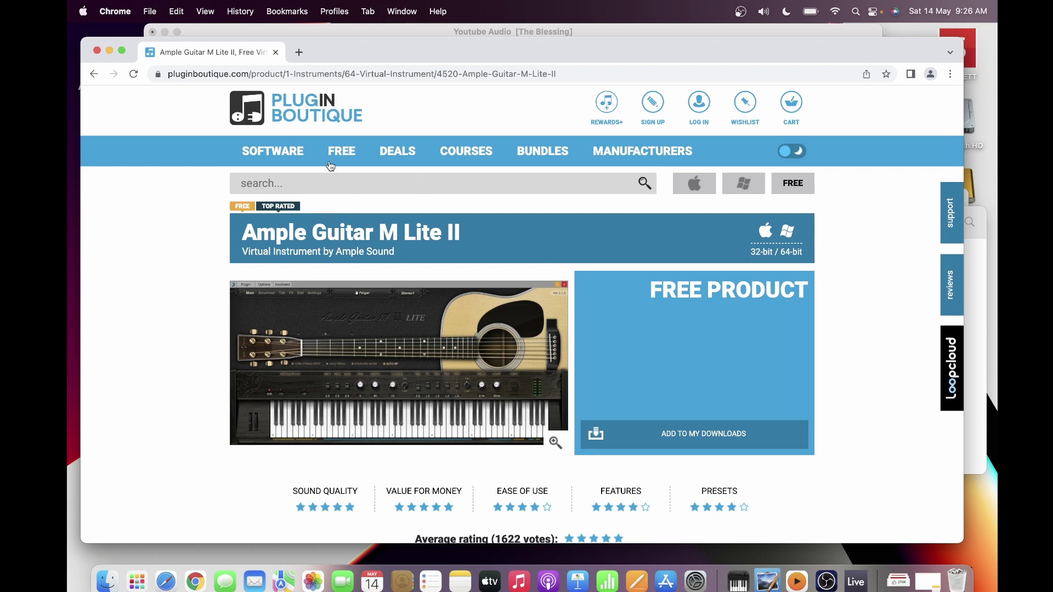
pyautogui.click(326, 121)
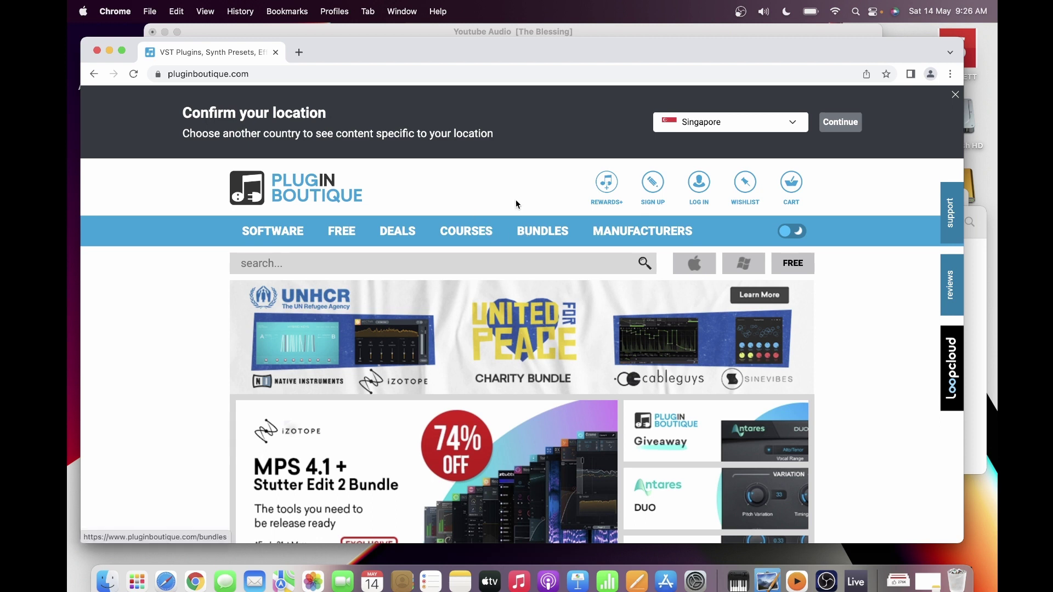
pyautogui.scroll(-3, 553, 148)
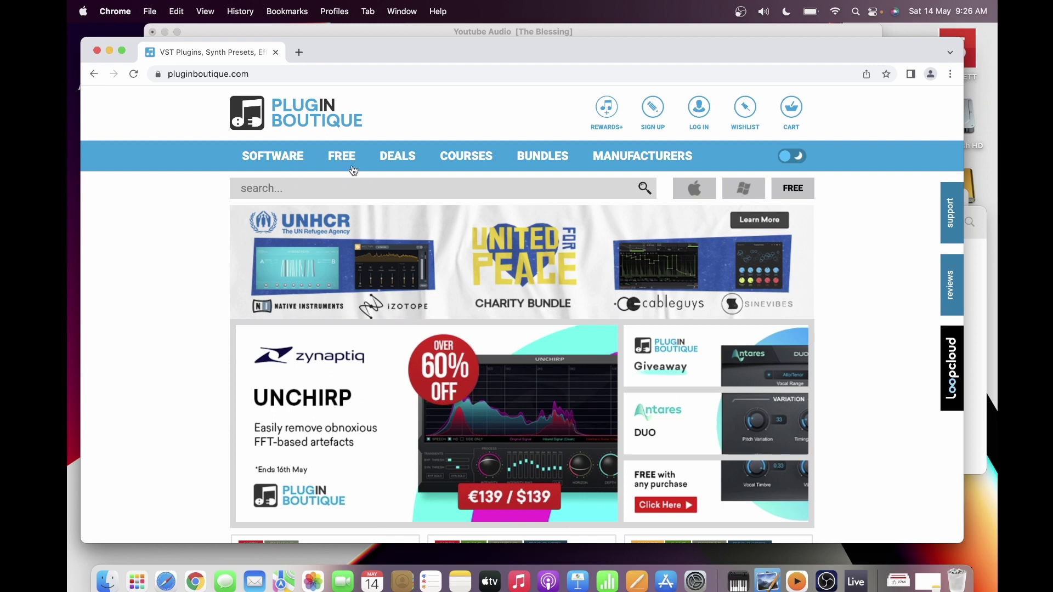
pyautogui.moveTo(346, 164)
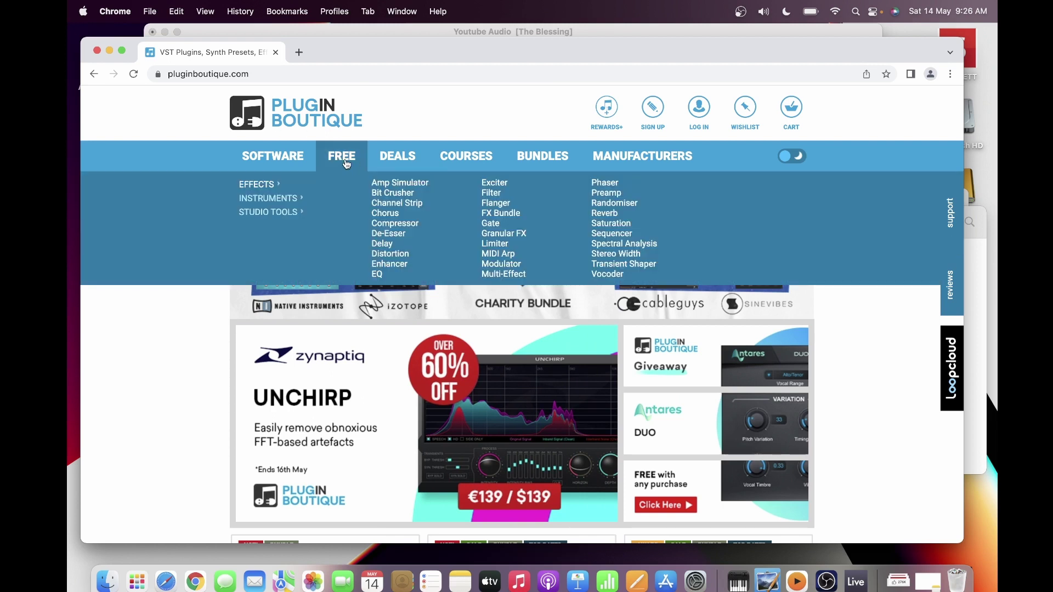
pyautogui.moveTo(267, 198)
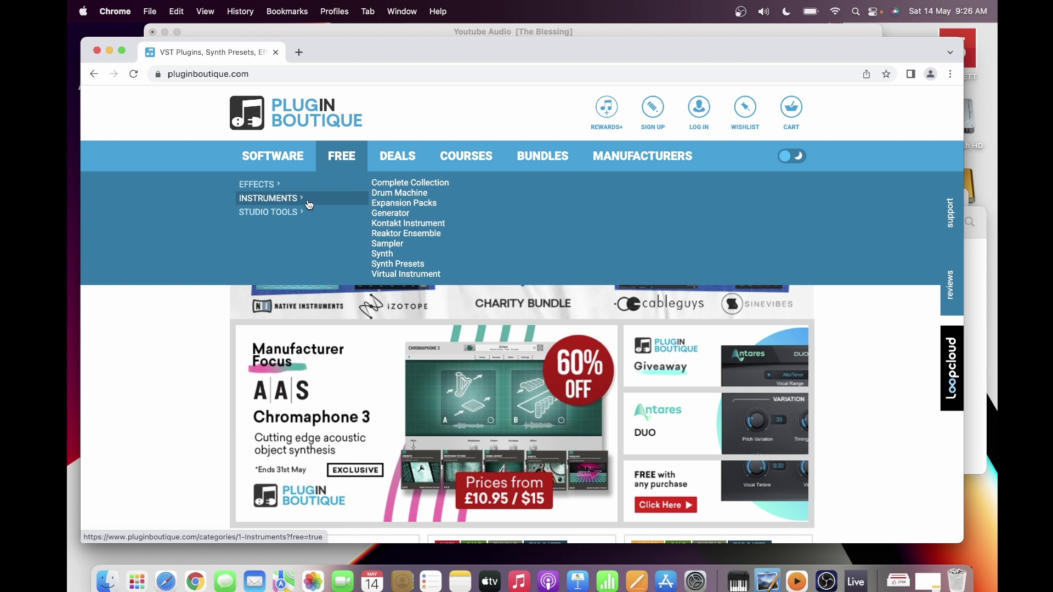
pyautogui.click(389, 274)
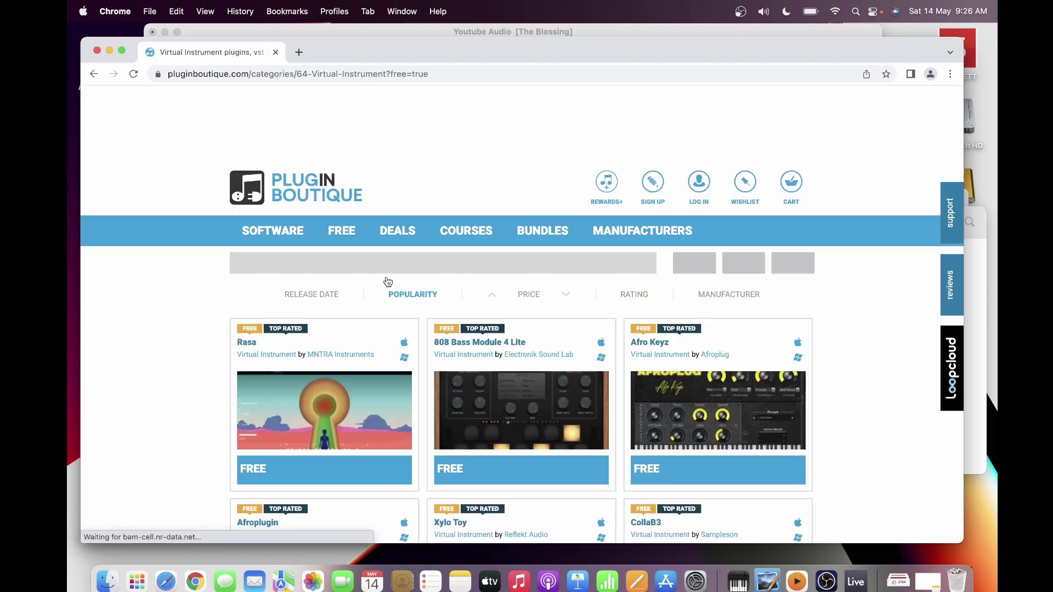
pyautogui.scroll(-10, 593, 302)
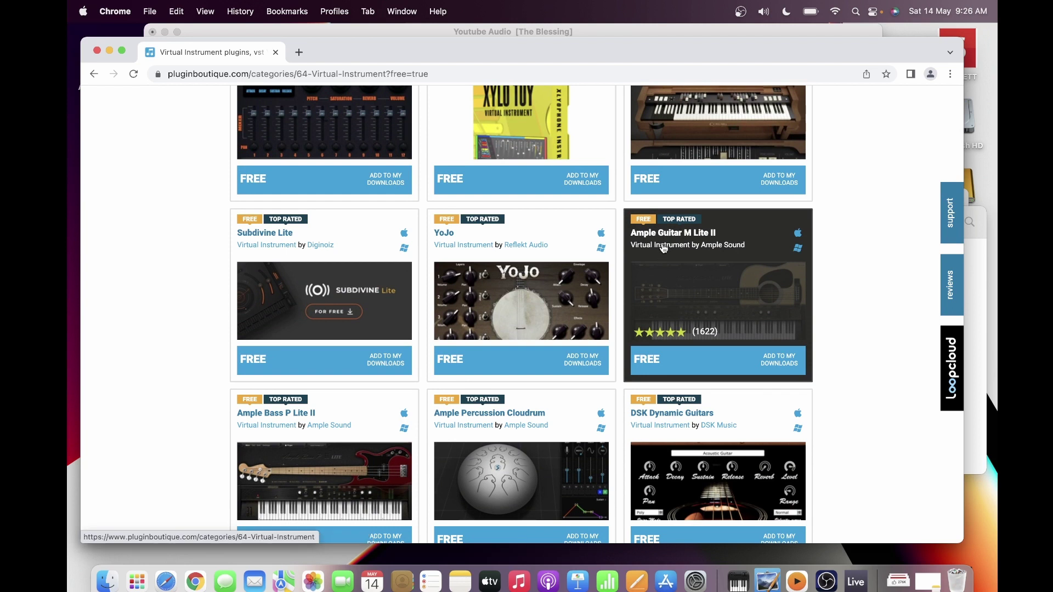
pyautogui.click(697, 290)
pyautogui.scroll(-3, 695, 291)
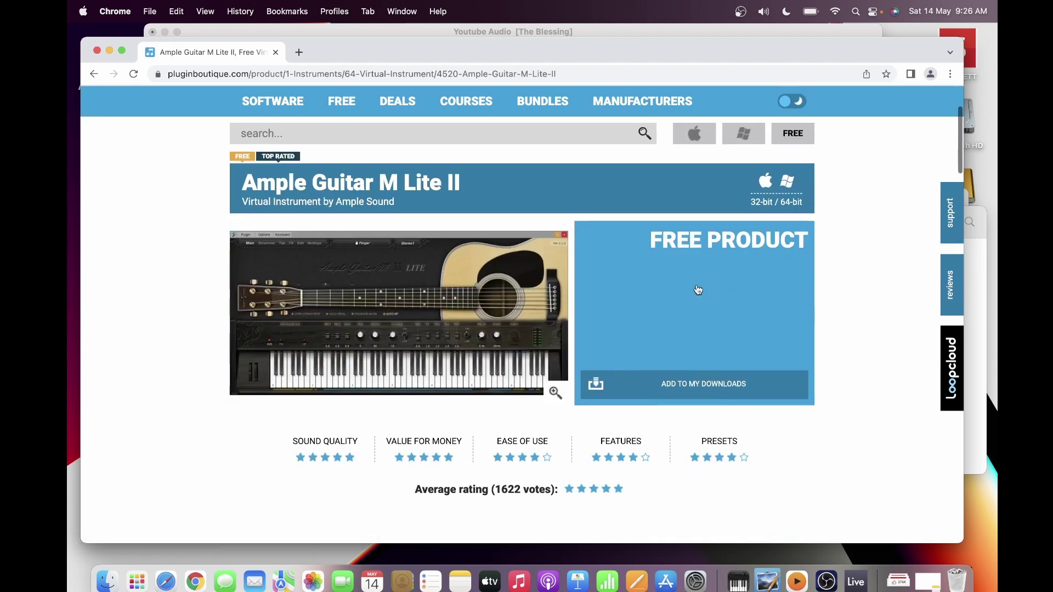
# - Try adding Ample Guitar M Lite II to My Downloads and dismiss the log-in-required notice
pyautogui.click(667, 392)
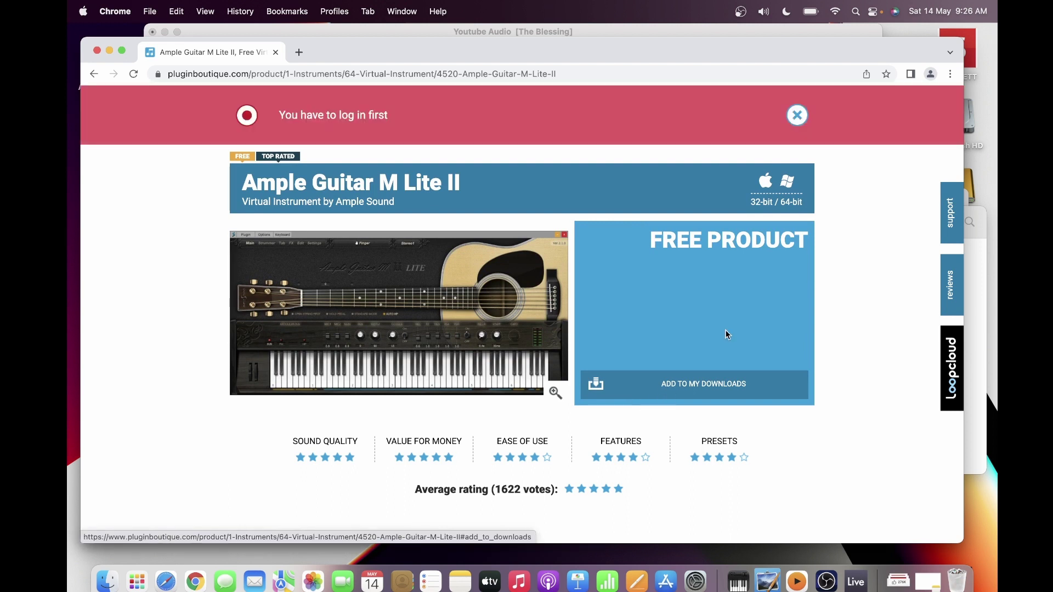
pyautogui.click(798, 116)
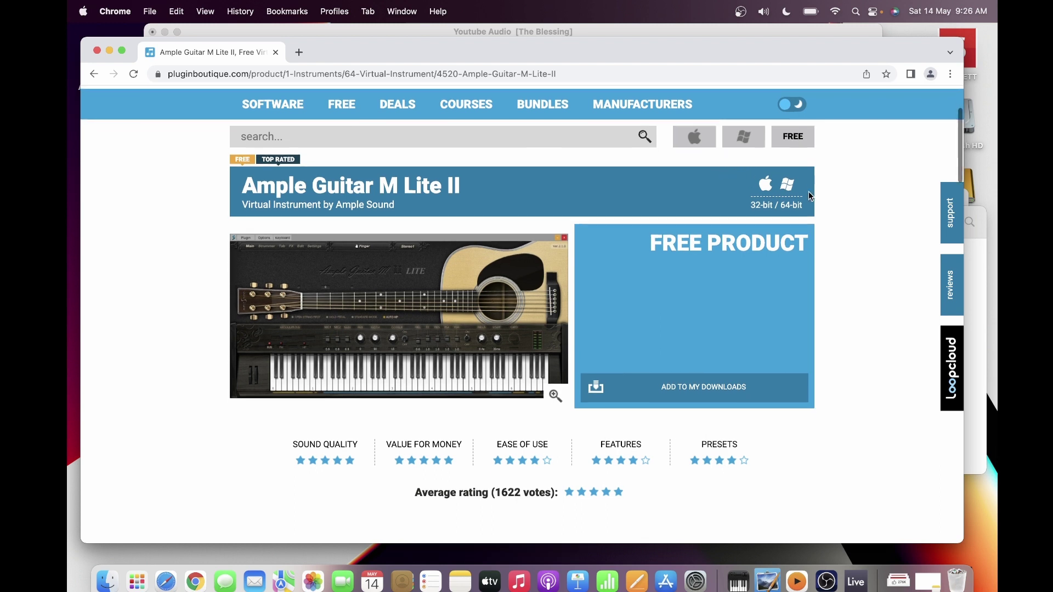
pyautogui.scroll(2, 809, 196)
pyautogui.scroll(2, 809, 196)
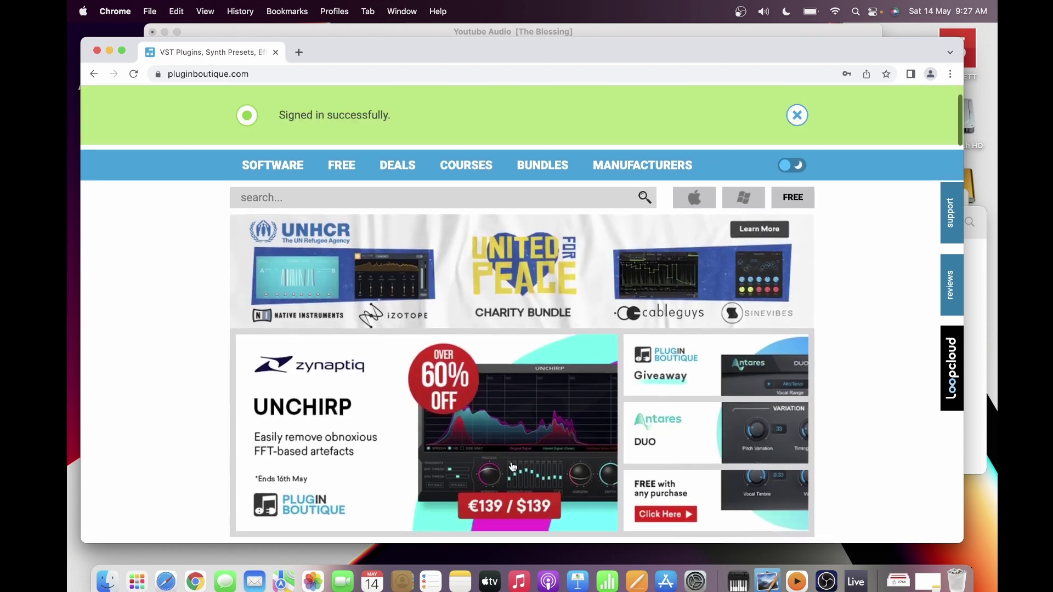
pyautogui.scroll(-1, 513, 466)
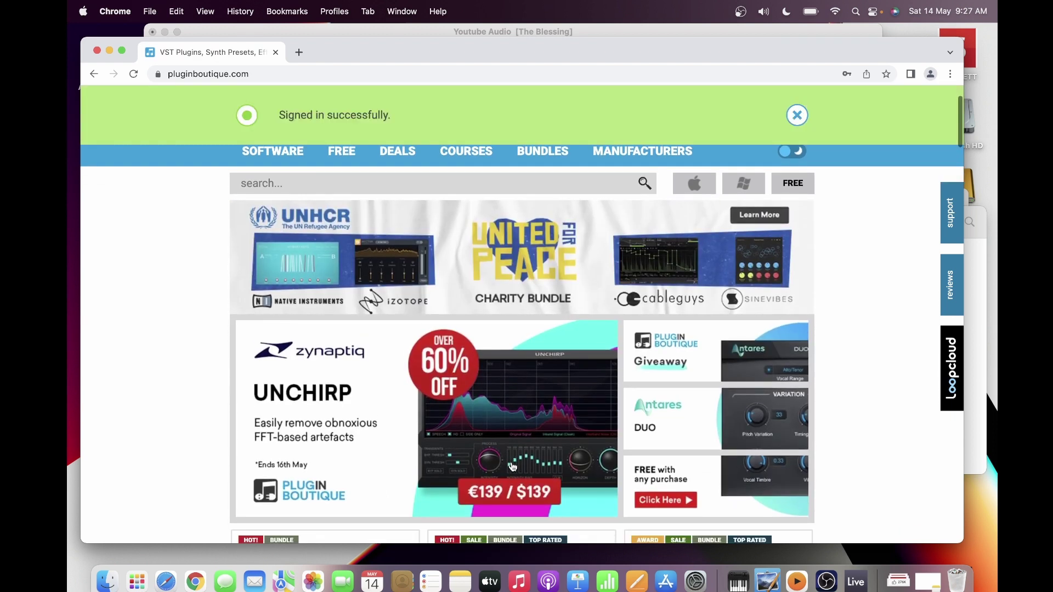
pyautogui.scroll(-2, 513, 467)
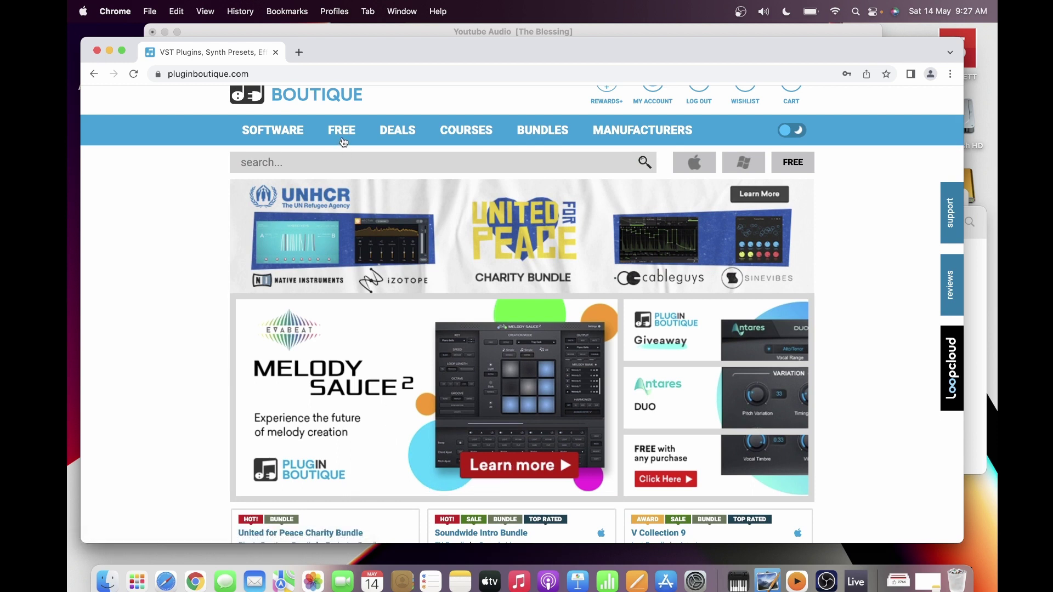
# - Open the FREE > INSTRUMENTS > Virtual Instrument category listing
pyautogui.moveTo(343, 136)
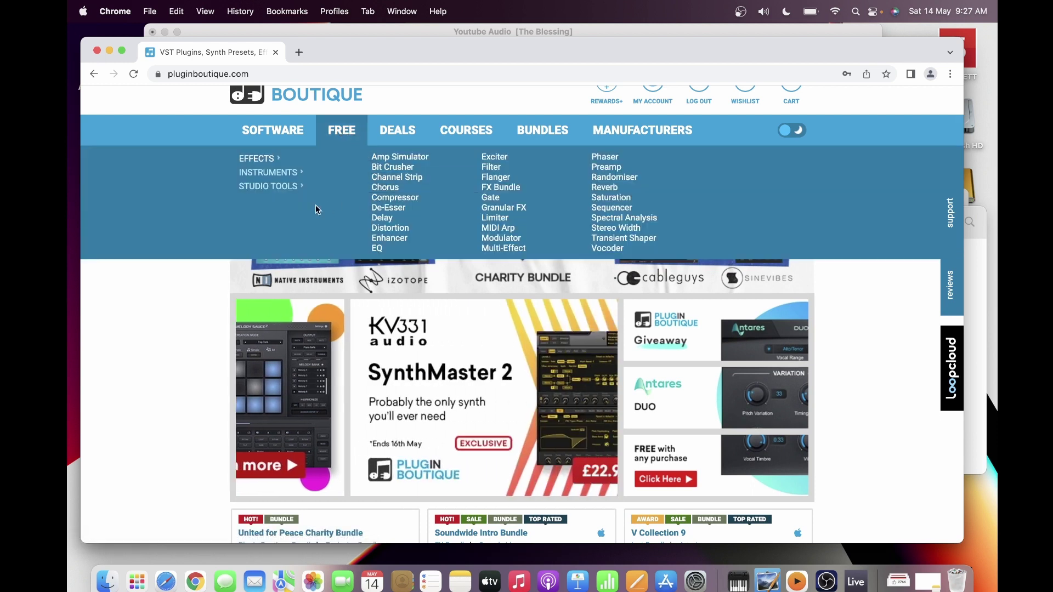
pyautogui.moveTo(296, 178)
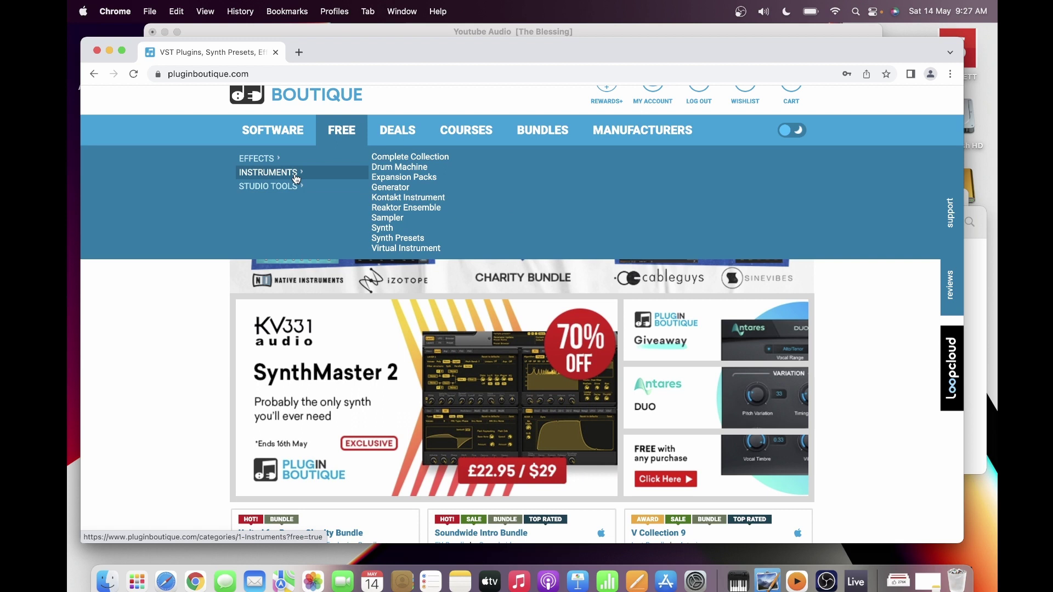
pyautogui.click(383, 252)
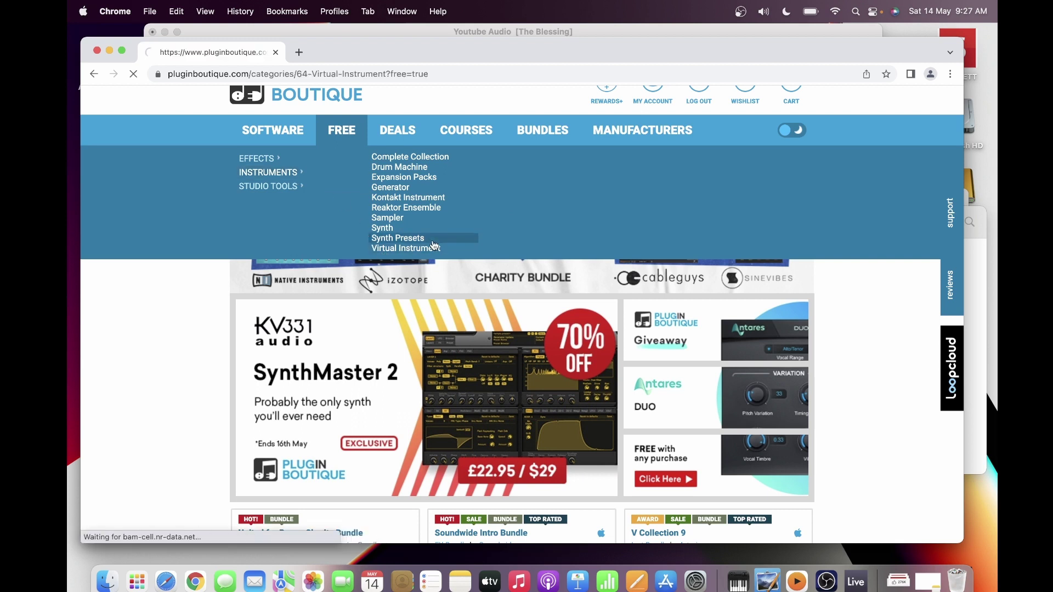
pyautogui.scroll(-10, 652, 363)
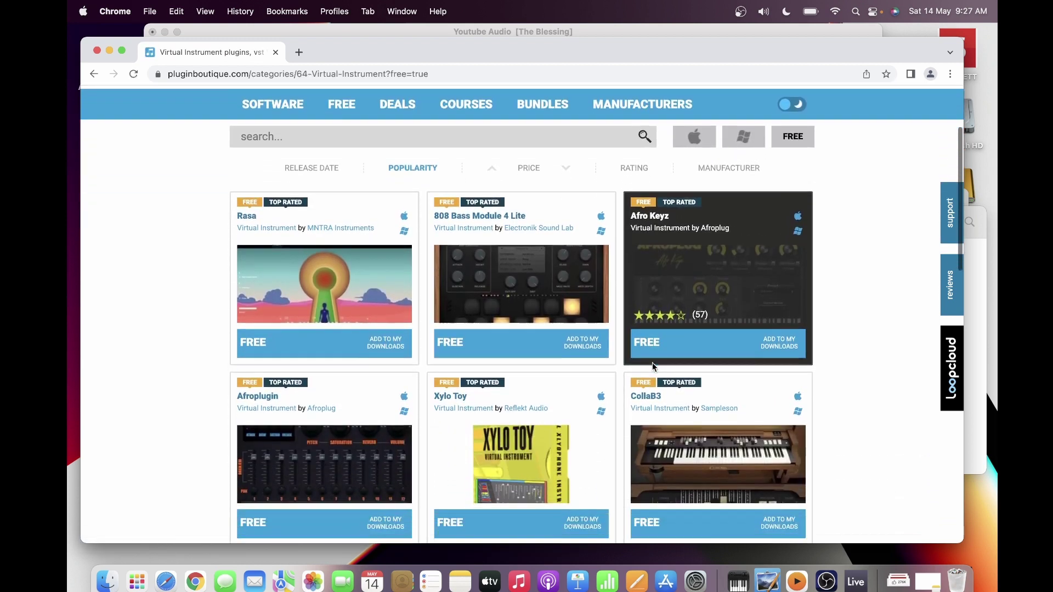
pyautogui.scroll(1, 653, 367)
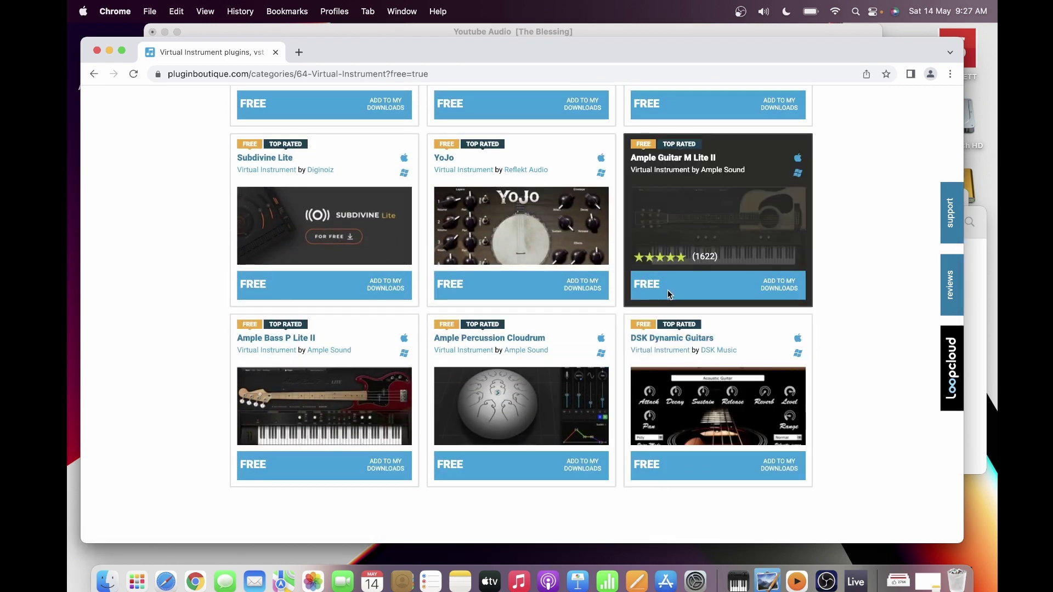
# - Add Ample Guitar M Lite II to My Downloads and download the Mac version 2.3.1 .dmg
pyautogui.click(674, 237)
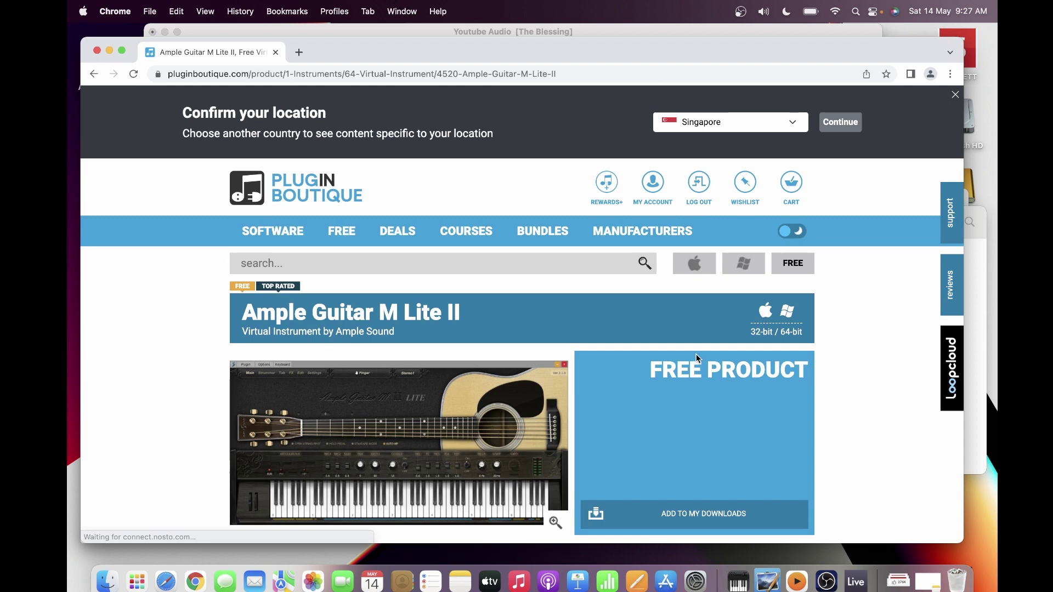
pyautogui.scroll(-2, 696, 354)
pyautogui.click(678, 419)
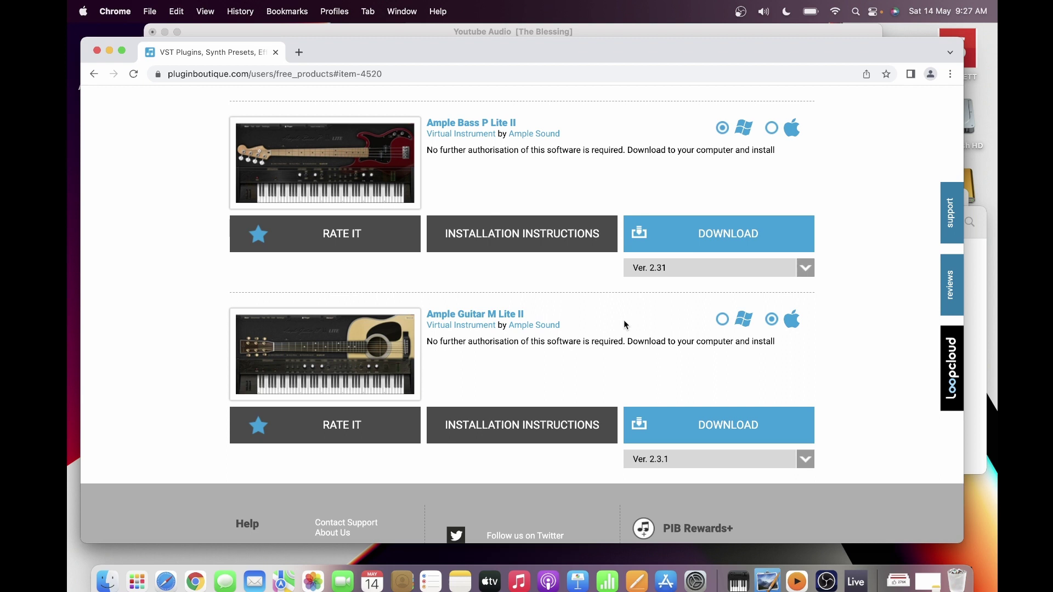
pyautogui.scroll(-3, 624, 324)
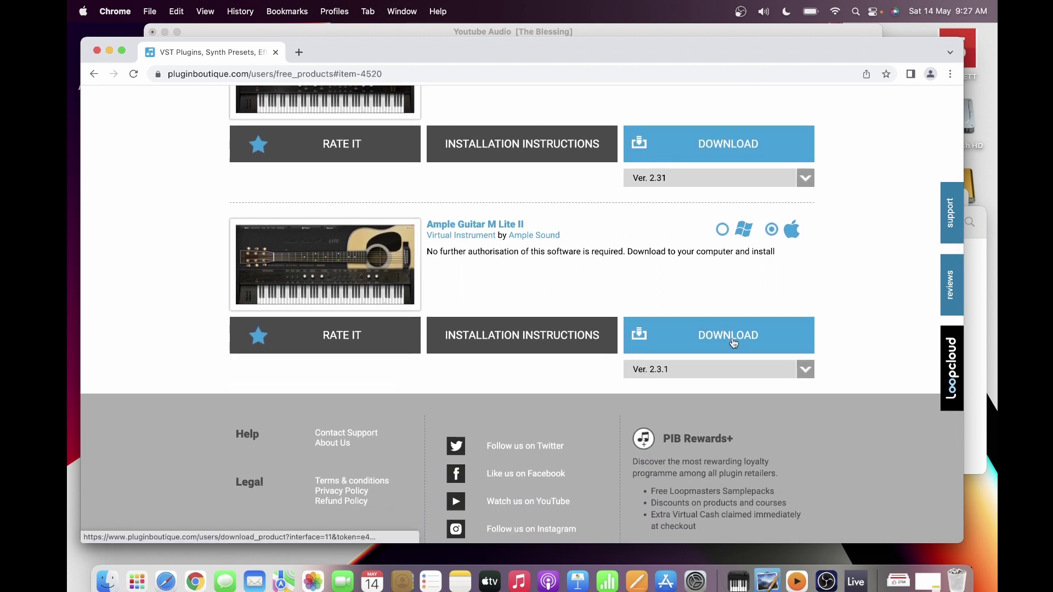
pyautogui.click(733, 343)
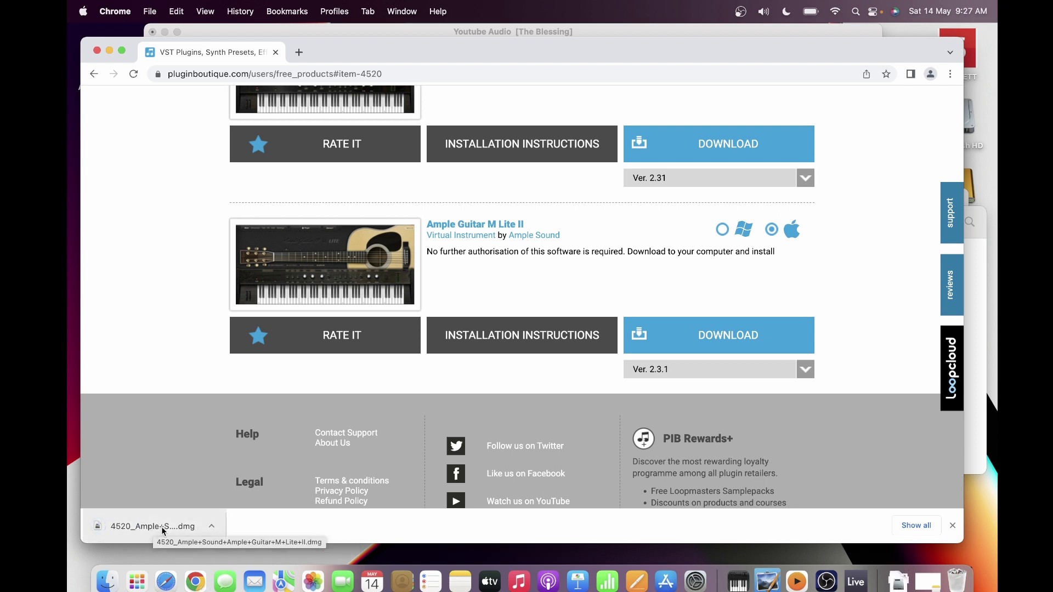
# - Mount the downloaded .dmg and launch AGML_2_3_1_Complete_Installer.pkg, dismissing the unidentified-developer warning
pyautogui.click(162, 529)
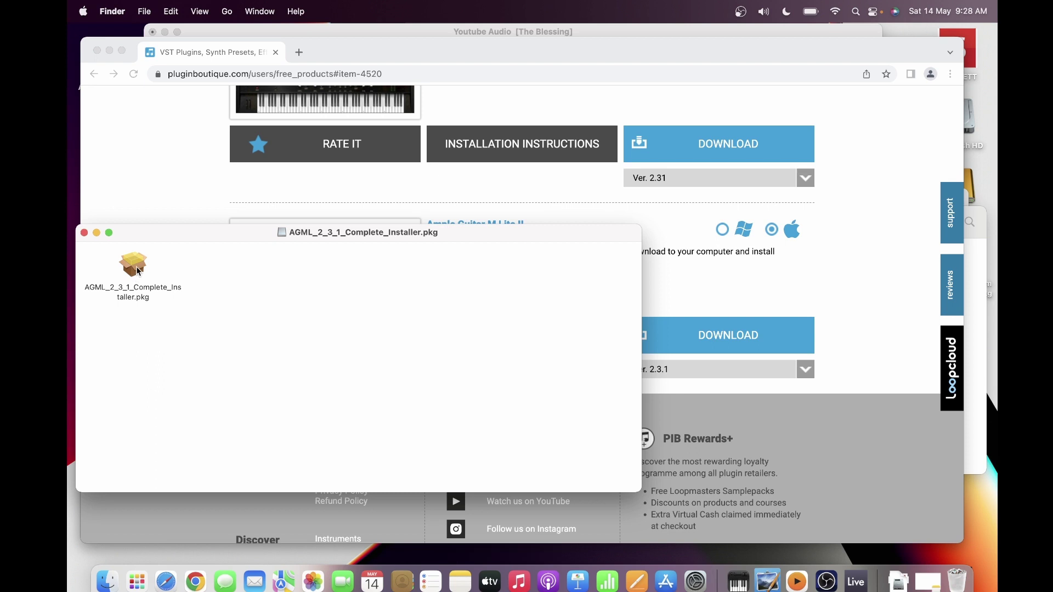
pyautogui.doubleClick(139, 271)
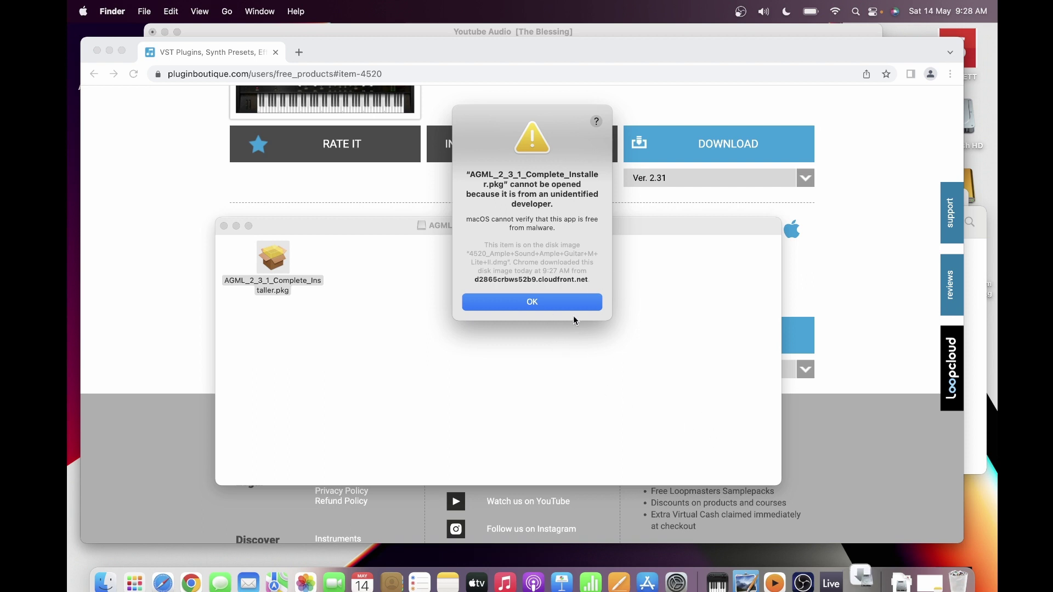
pyautogui.click(538, 303)
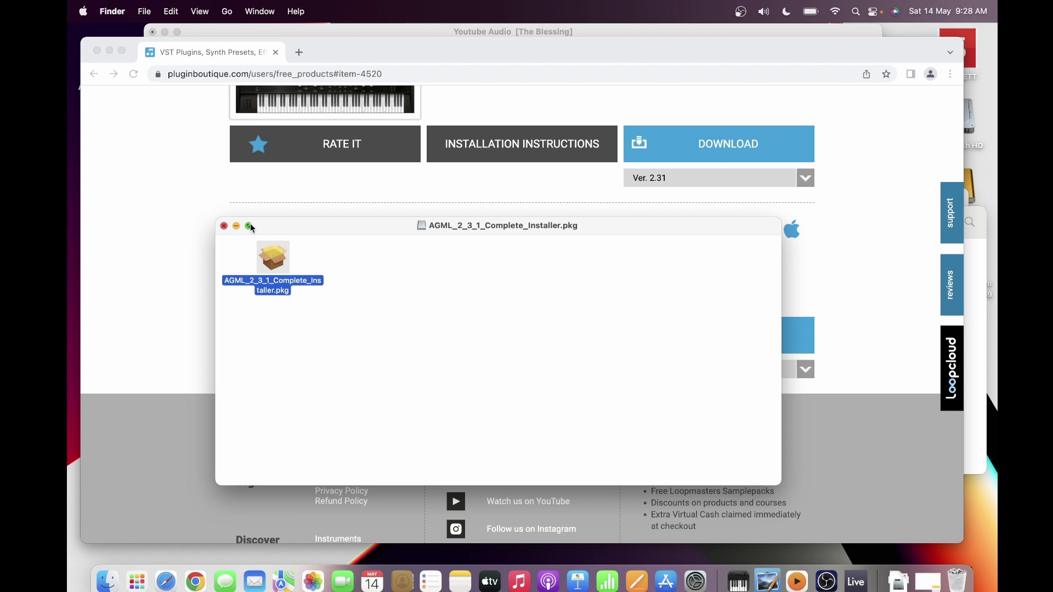
# - Close the installer disk image window and return to Plugin Boutique's free products page
pyautogui.moveTo(250, 224)
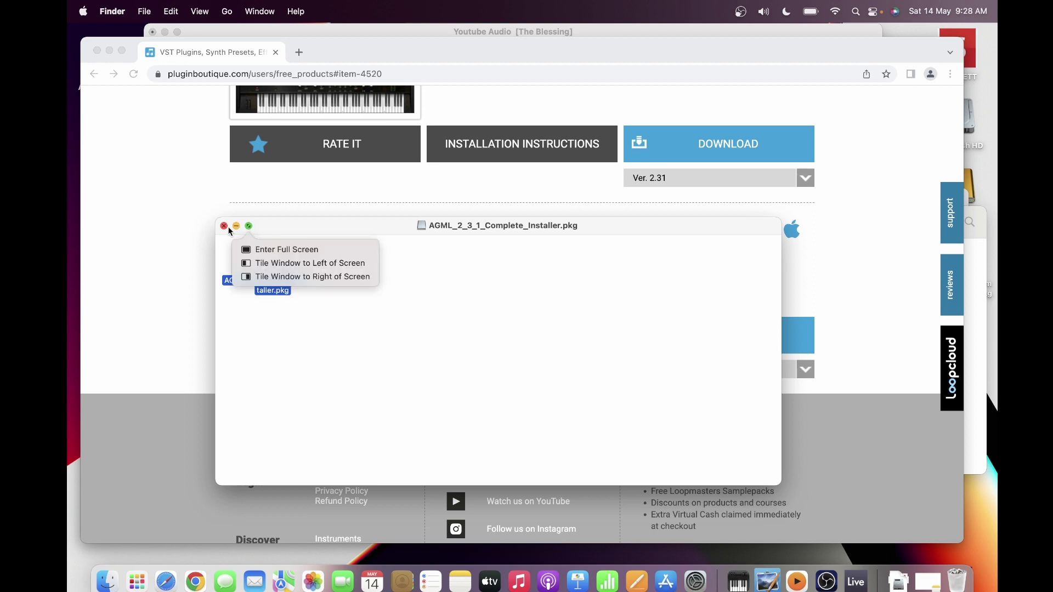
pyautogui.click(224, 227)
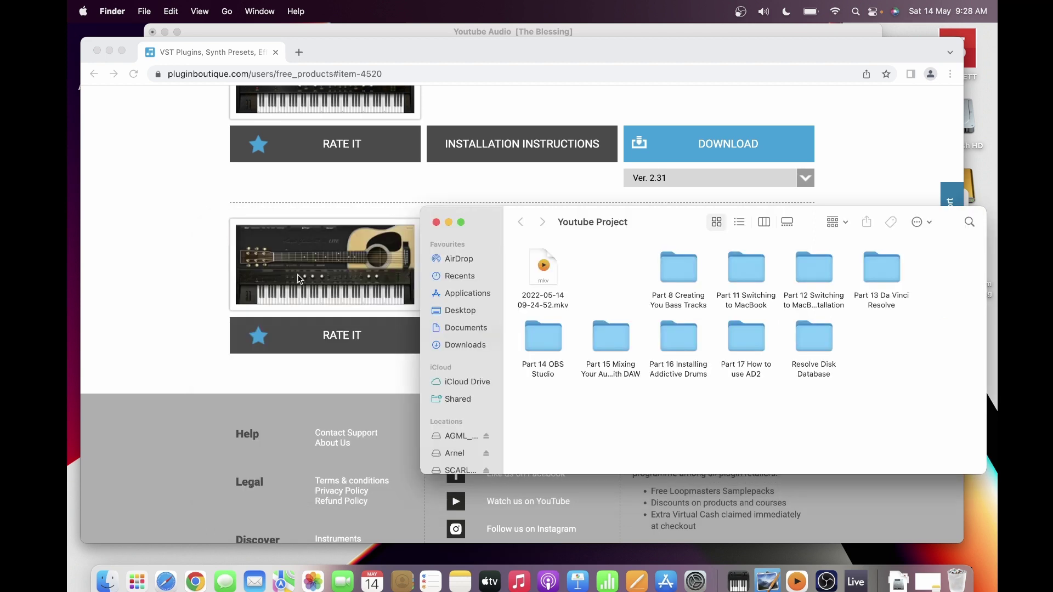
pyautogui.click(171, 249)
pyautogui.scroll(10, 171, 248)
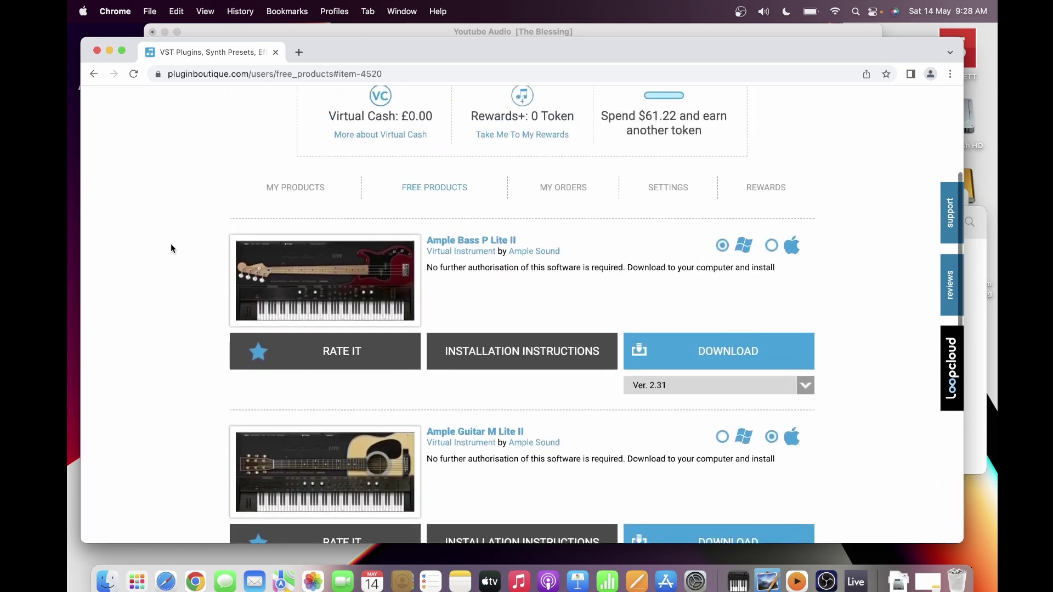
pyautogui.scroll(1, 171, 248)
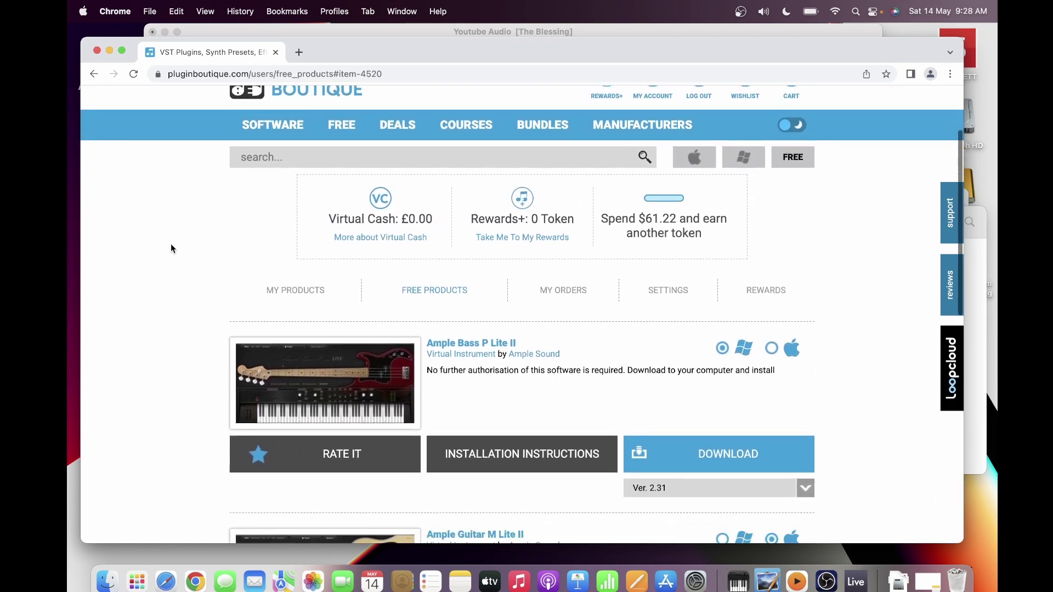
pyautogui.scroll(-3, 171, 249)
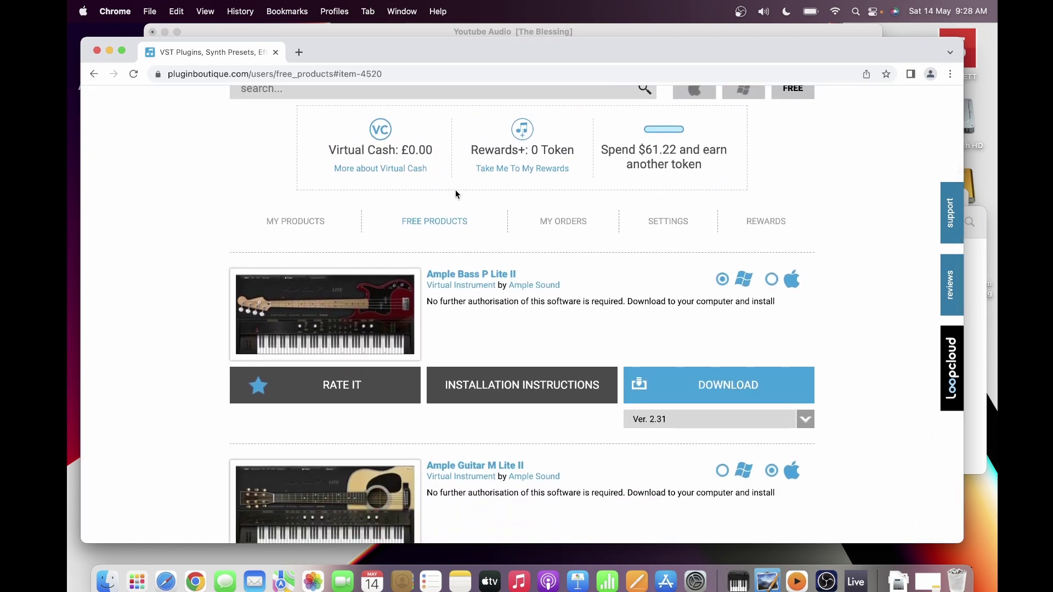
pyautogui.scroll(1, 455, 193)
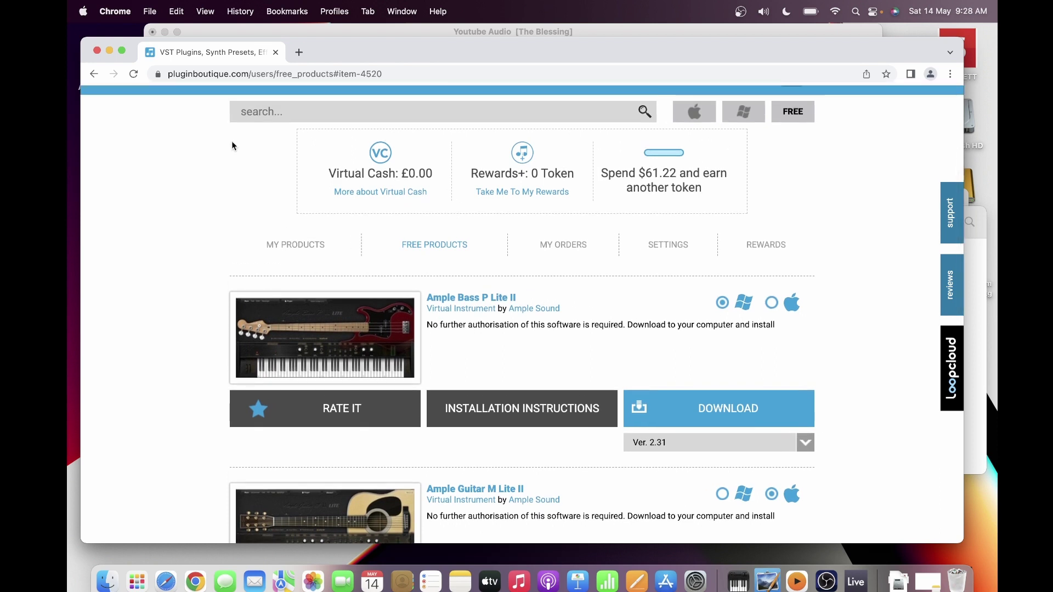
pyautogui.scroll(-2, 365, 229)
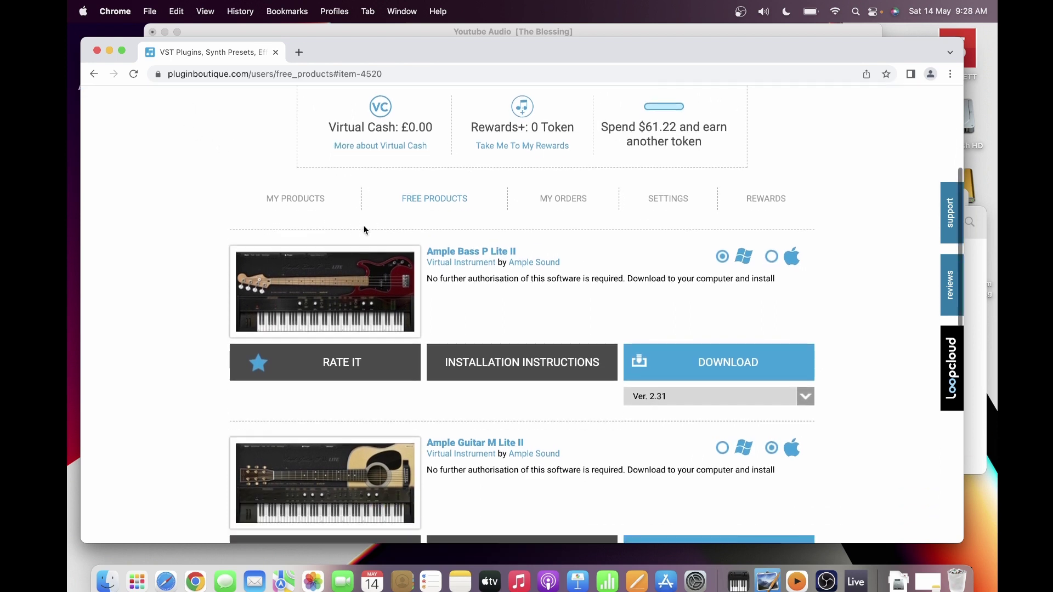
pyautogui.scroll(-3, 365, 229)
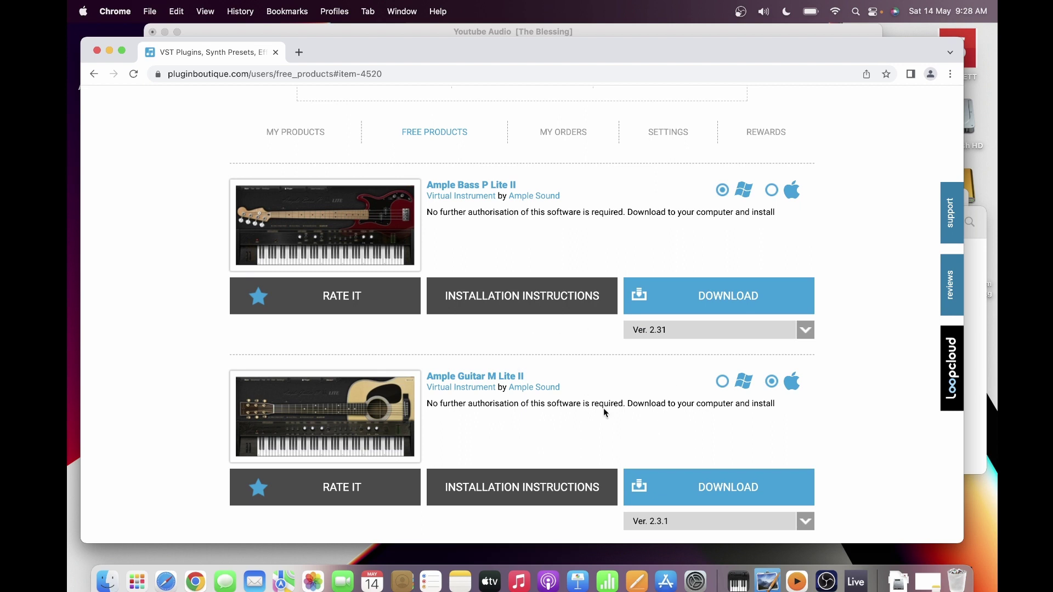
pyautogui.scroll(-2, 604, 411)
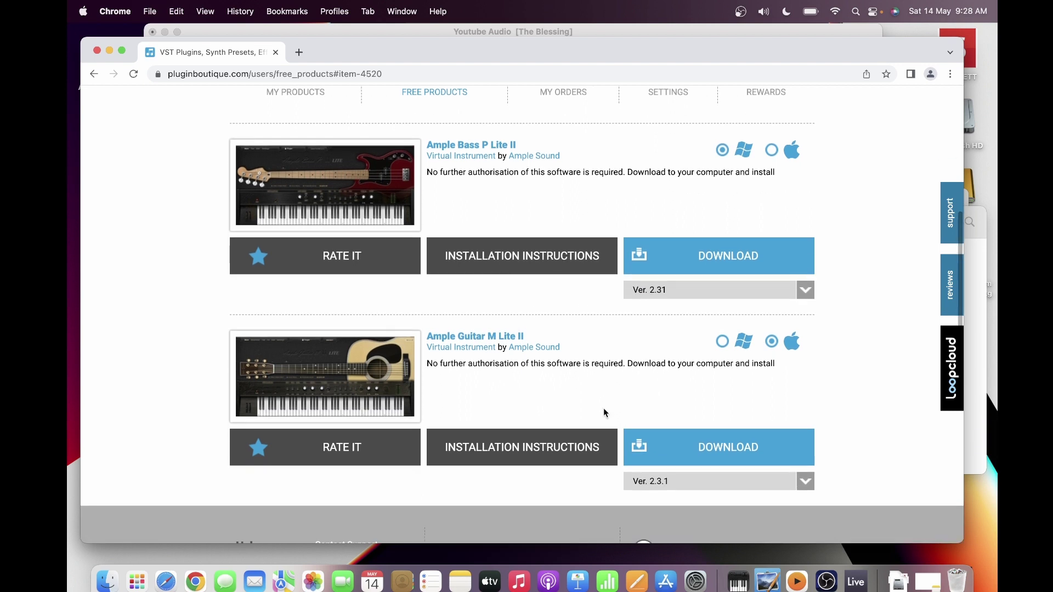
pyautogui.scroll(2, 603, 408)
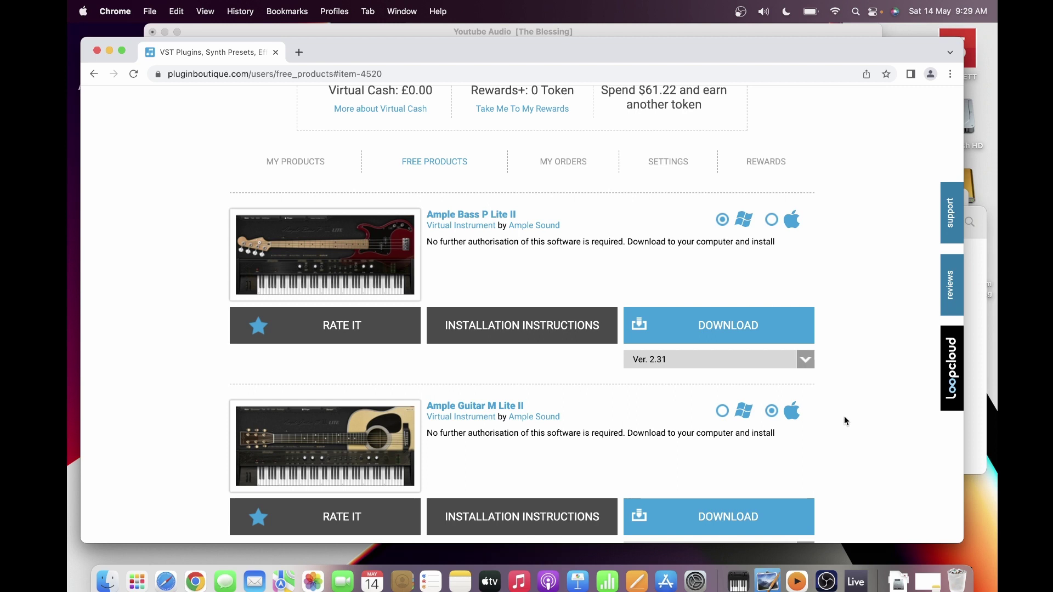
pyautogui.scroll(-2, 844, 419)
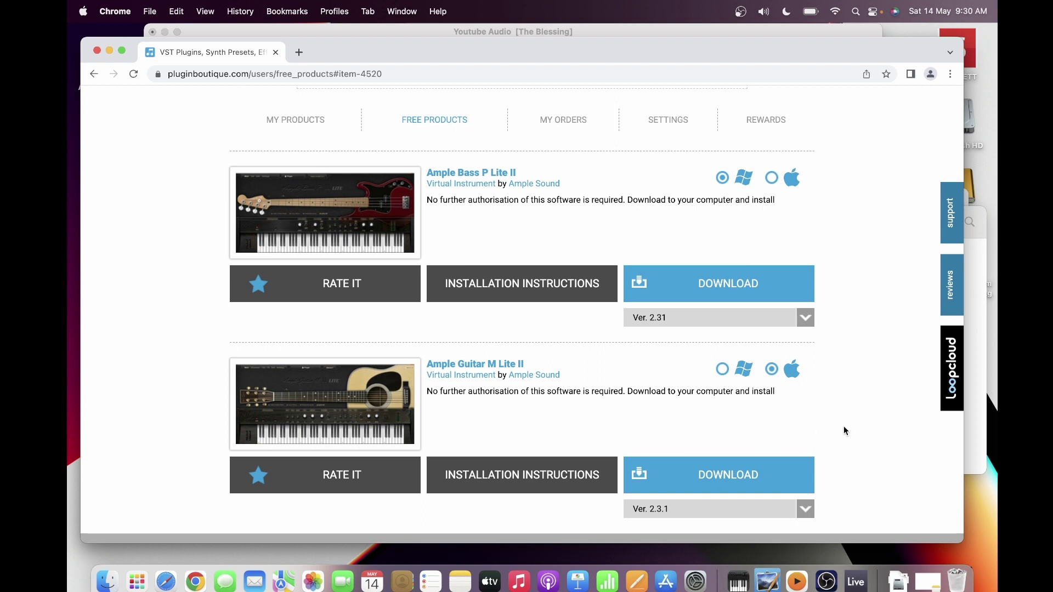
# - Bring Live to full screen and open Preferences > Plug-Ins to check the VST2 plug-in sources
pyautogui.click(858, 579)
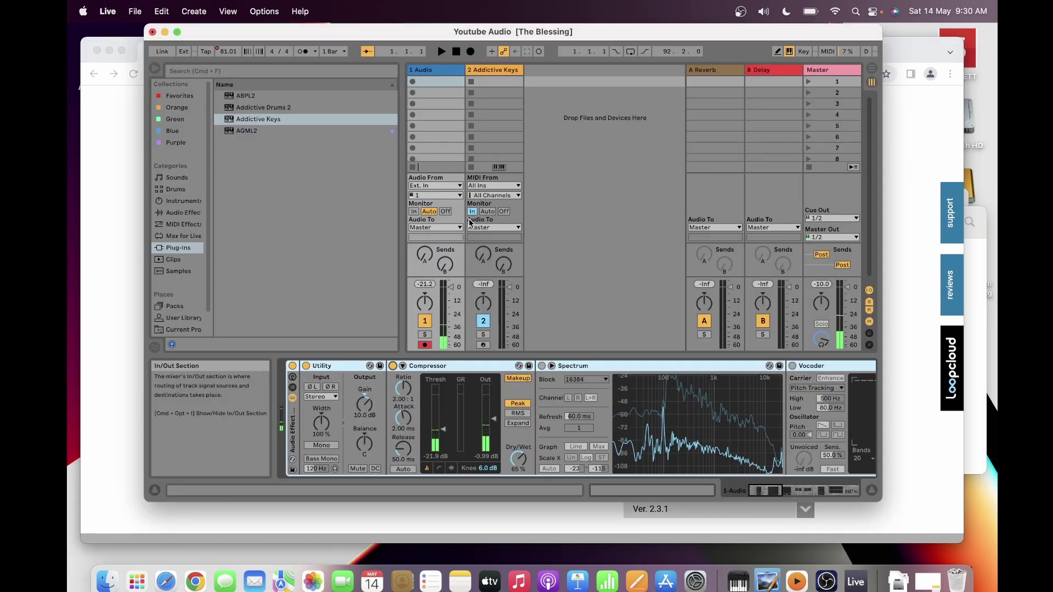
pyautogui.click(177, 35)
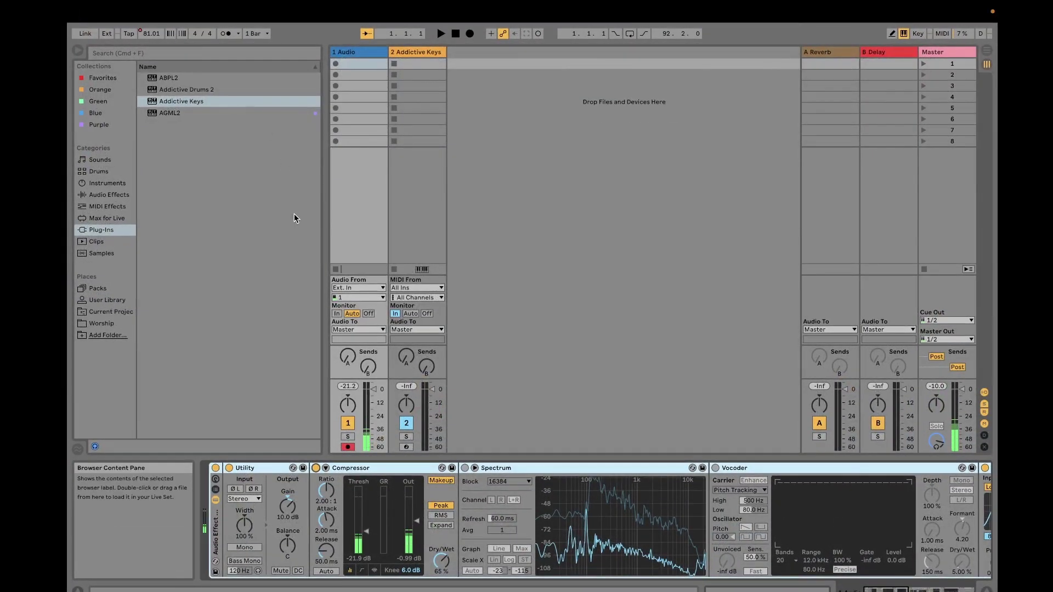
pyautogui.moveTo(179, 8)
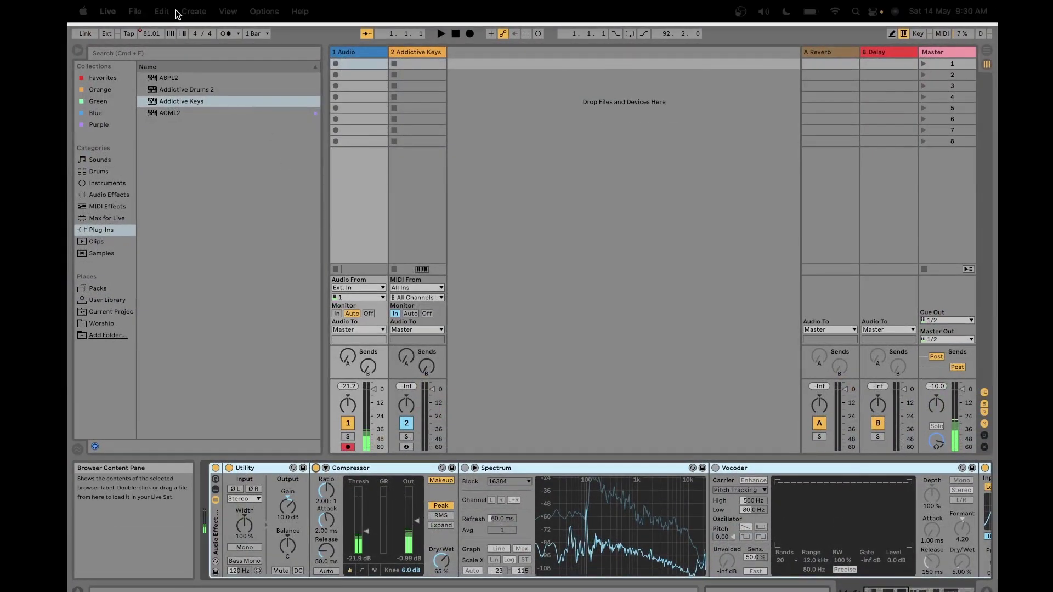
pyautogui.click(108, 11)
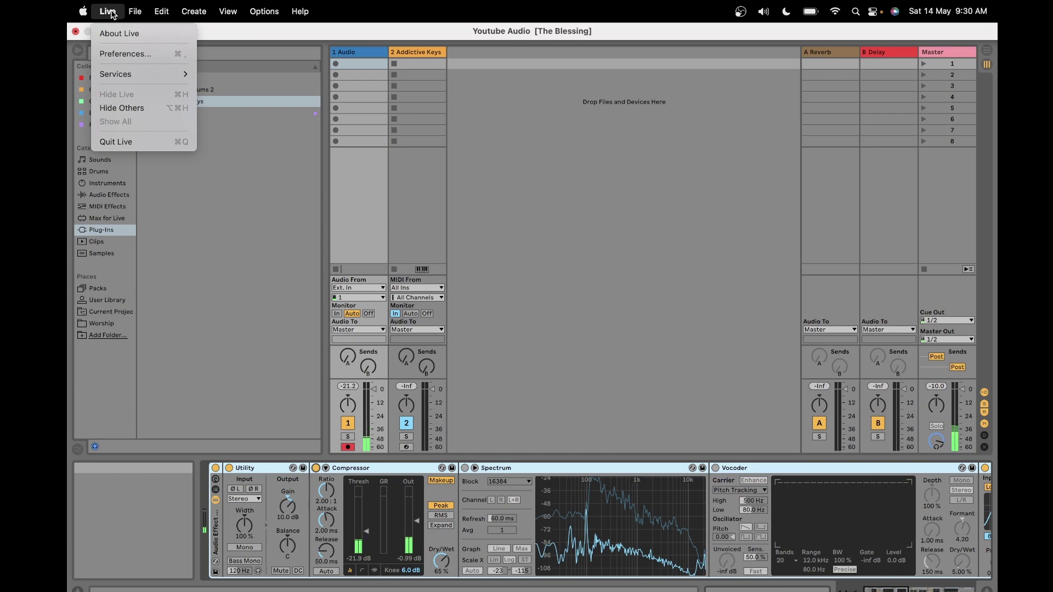
pyautogui.click(115, 55)
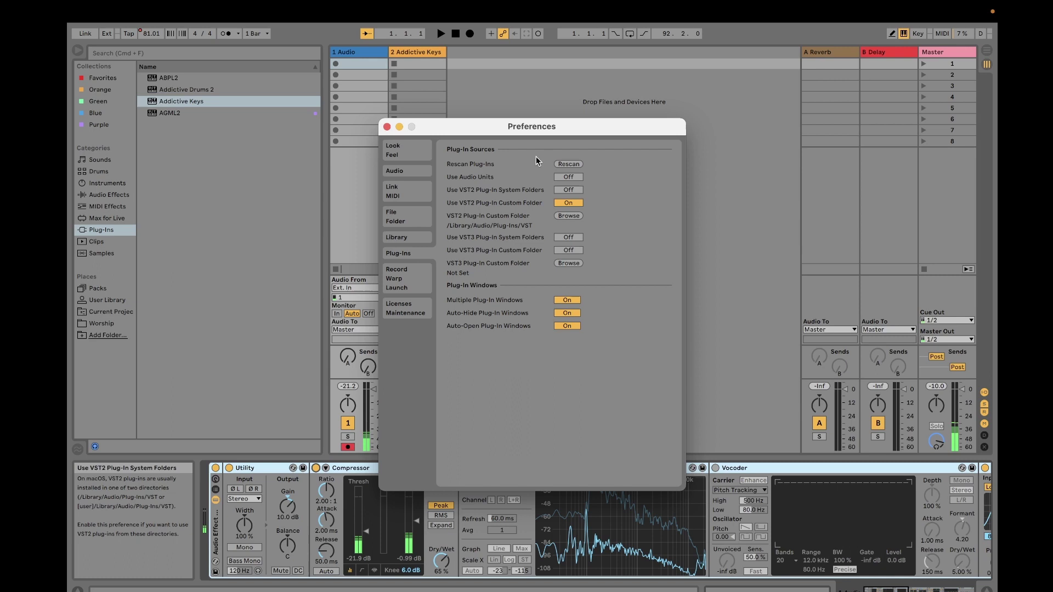
# - Close Preferences and select AGML2 in the Plug-Ins browser
pyautogui.click(387, 126)
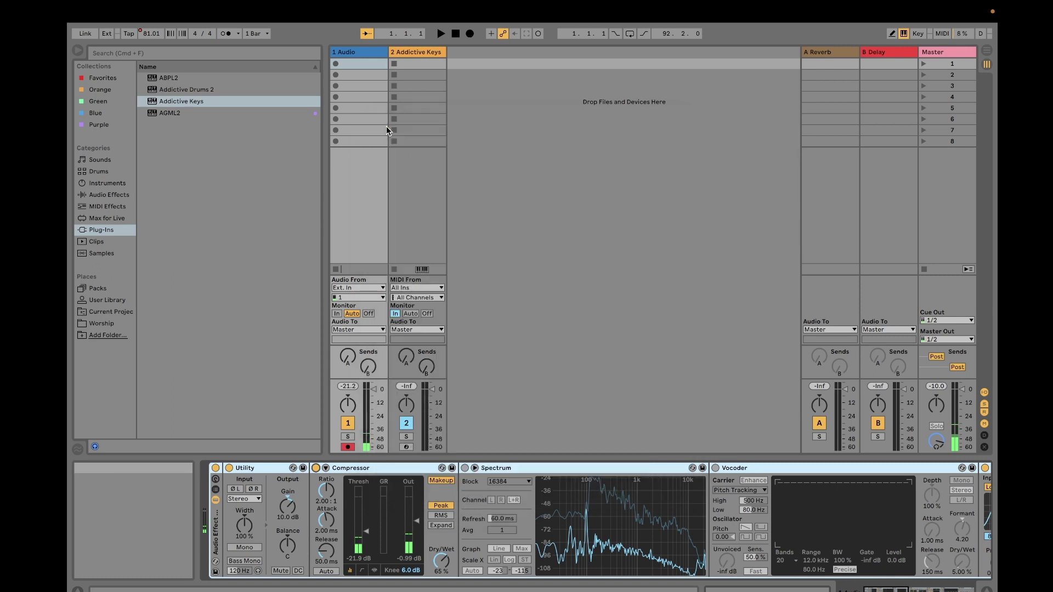
pyautogui.click(110, 184)
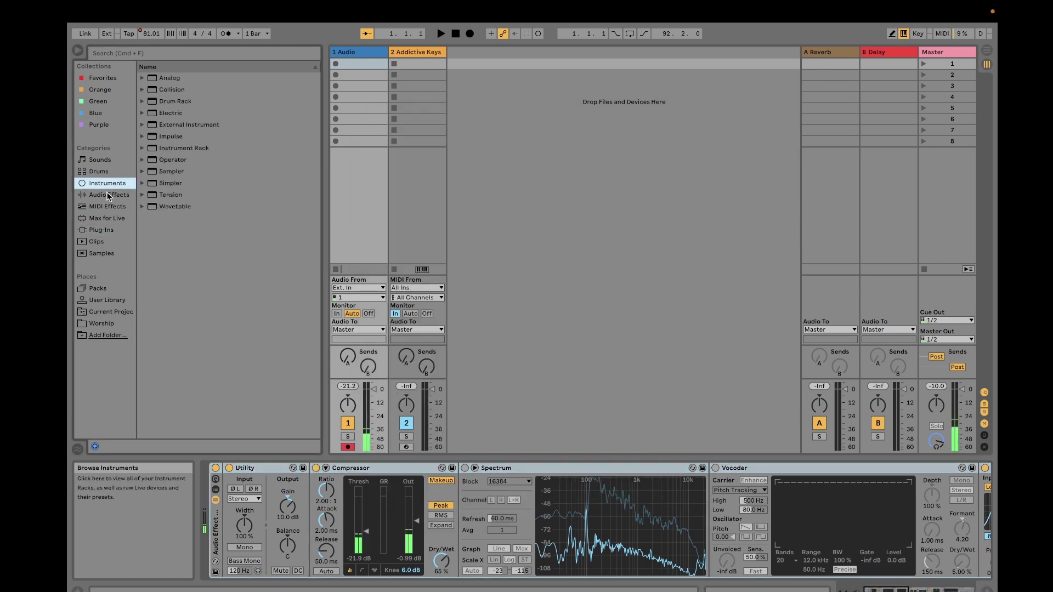
pyautogui.click(98, 229)
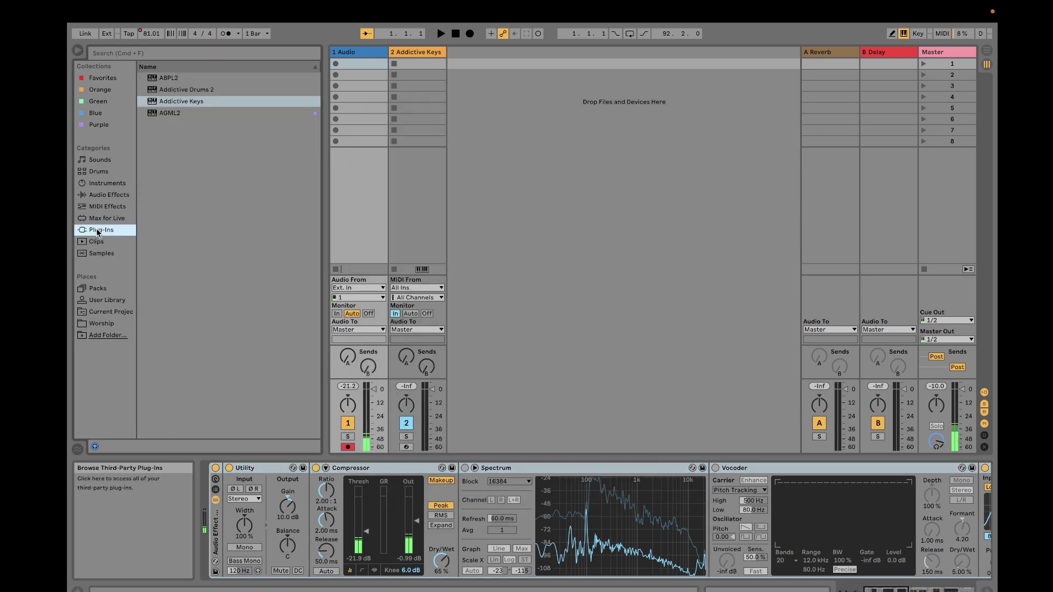
pyautogui.click(170, 115)
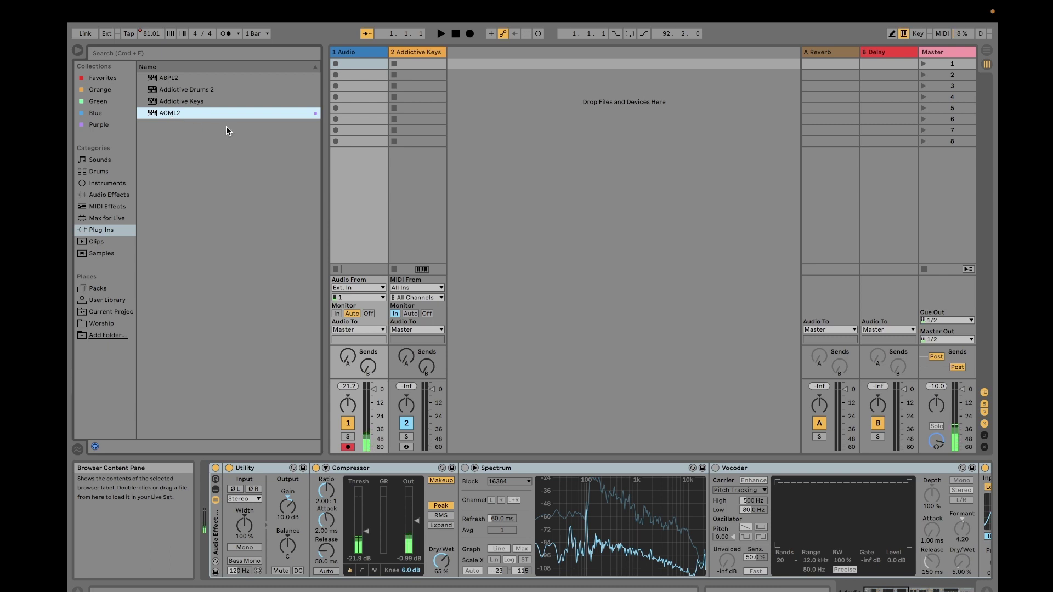
# - Insert a new MIDI track, deleting the accidentally added 3 Audio track
pyautogui.click(468, 78)
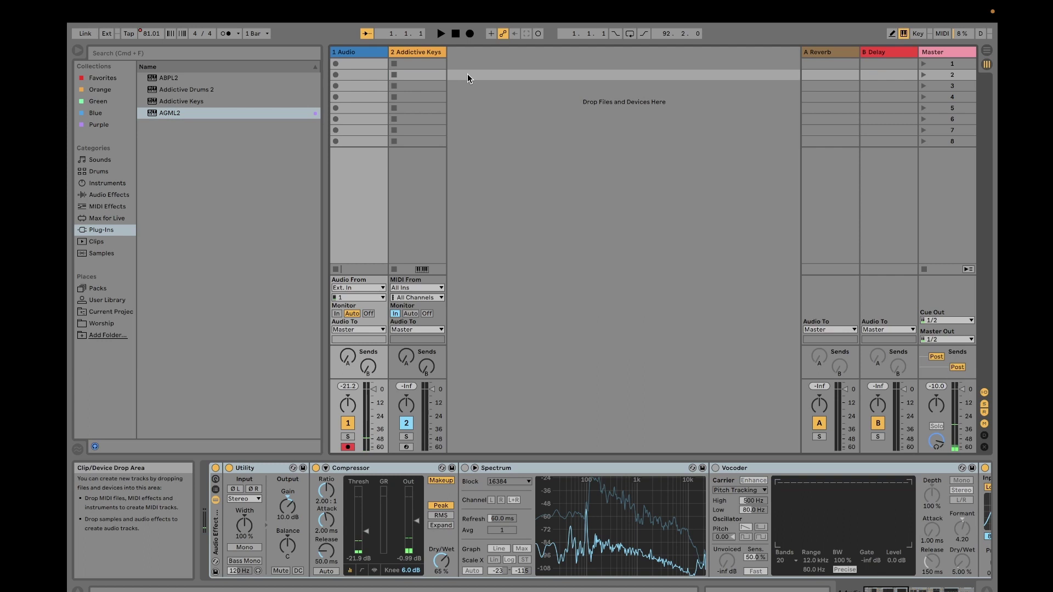
pyautogui.rightClick(468, 77)
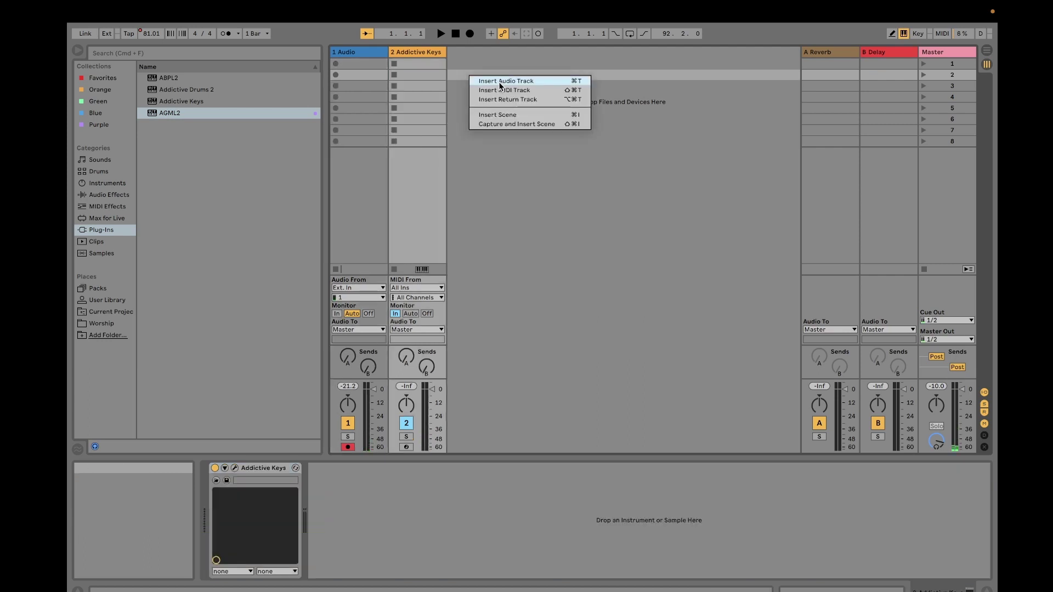
pyautogui.click(499, 82)
pyautogui.click(479, 54)
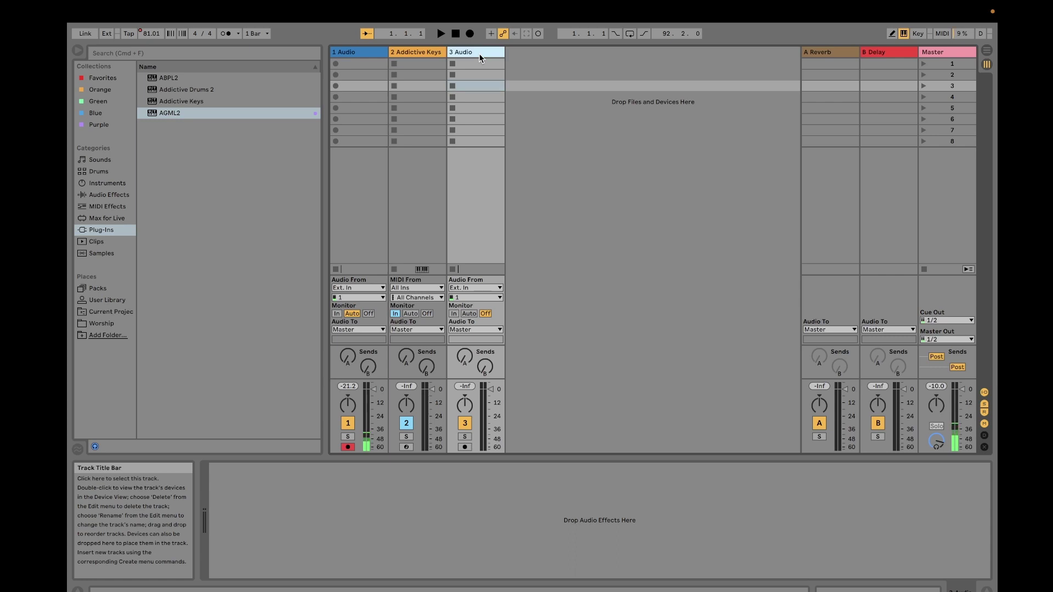
pyautogui.press('Delete')
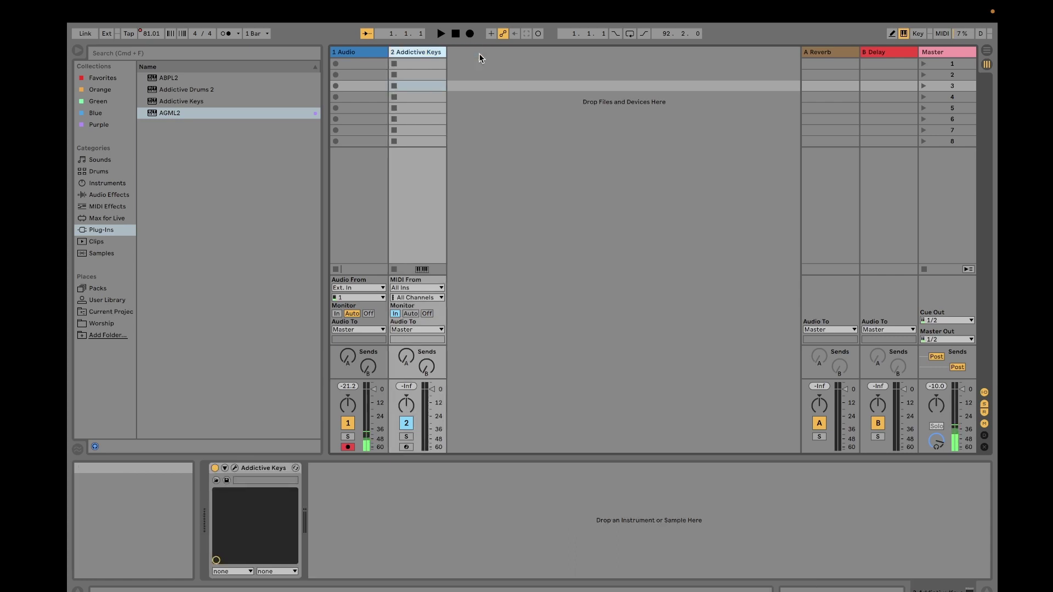
pyautogui.rightClick(479, 53)
pyautogui.click(507, 72)
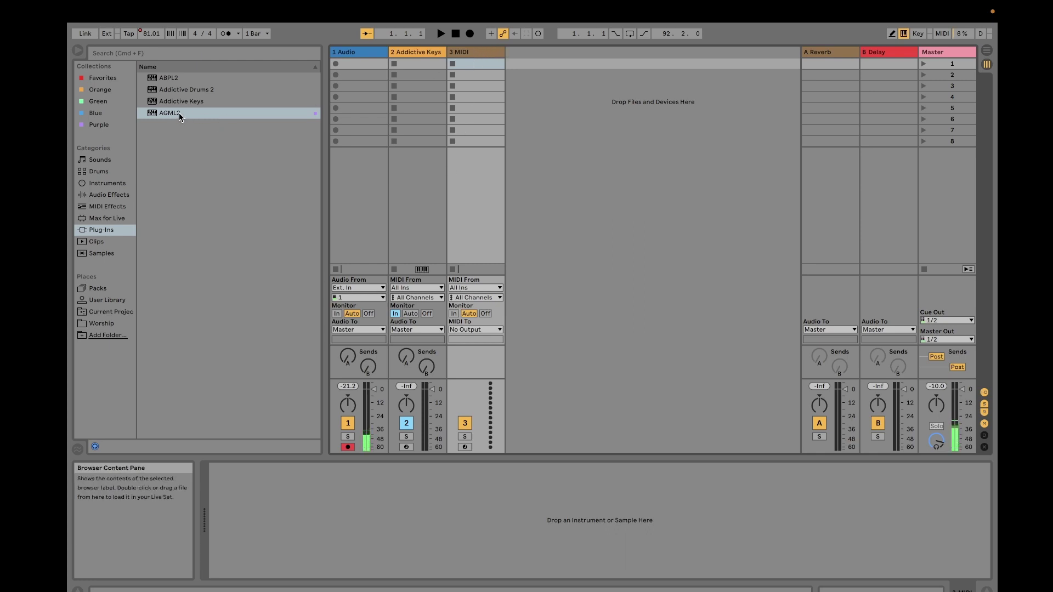
# - Drag AGML2 onto the new MIDI track 3 so it becomes 3 AGML2
pyautogui.moveTo(179, 113); pyautogui.dragTo(404, 228)
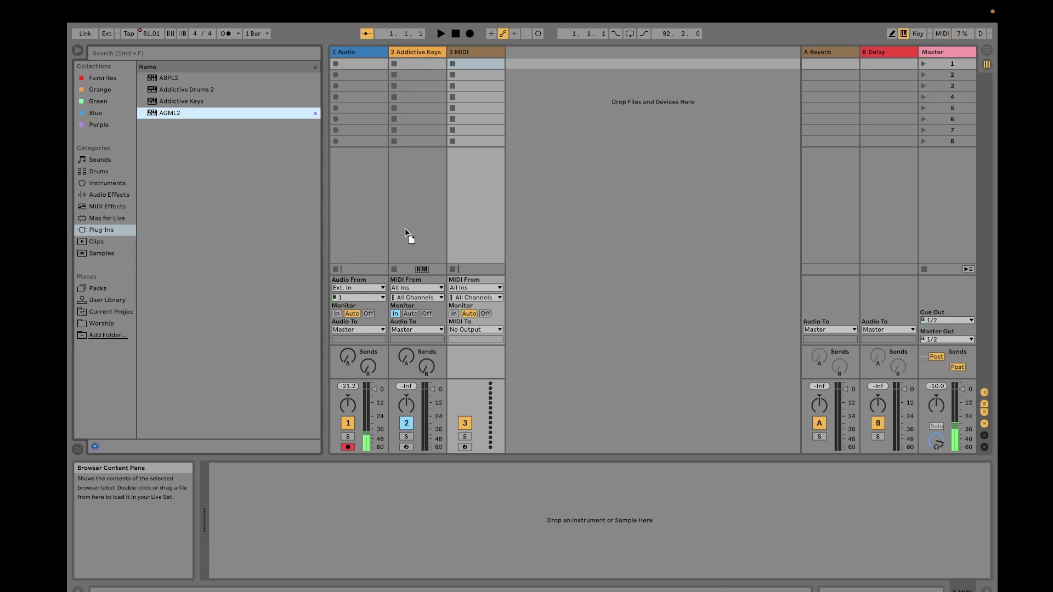
pyautogui.moveTo(466, 192); pyautogui.dragTo(466, 193)
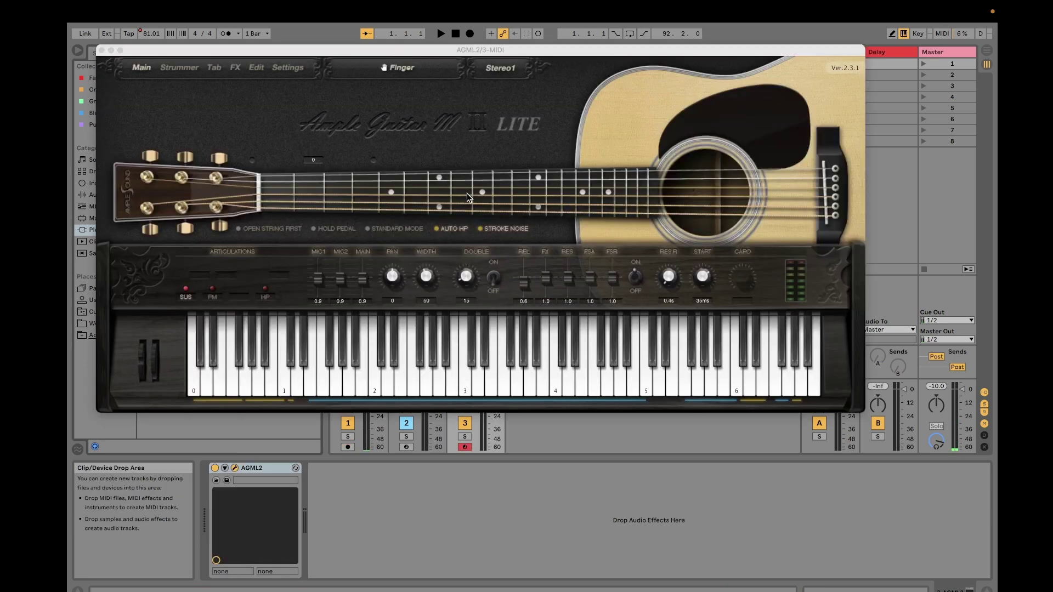
pyautogui.click(347, 447)
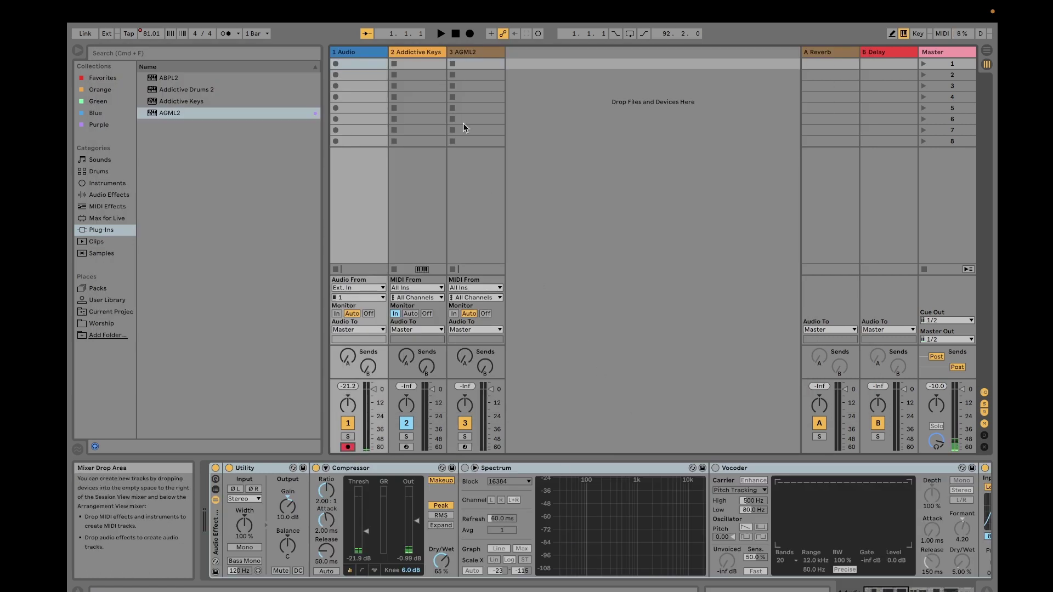
# - Show the 3 AGML2 plugin window, set track 3's Monitor to In, and reopen the window
pyautogui.click(467, 53)
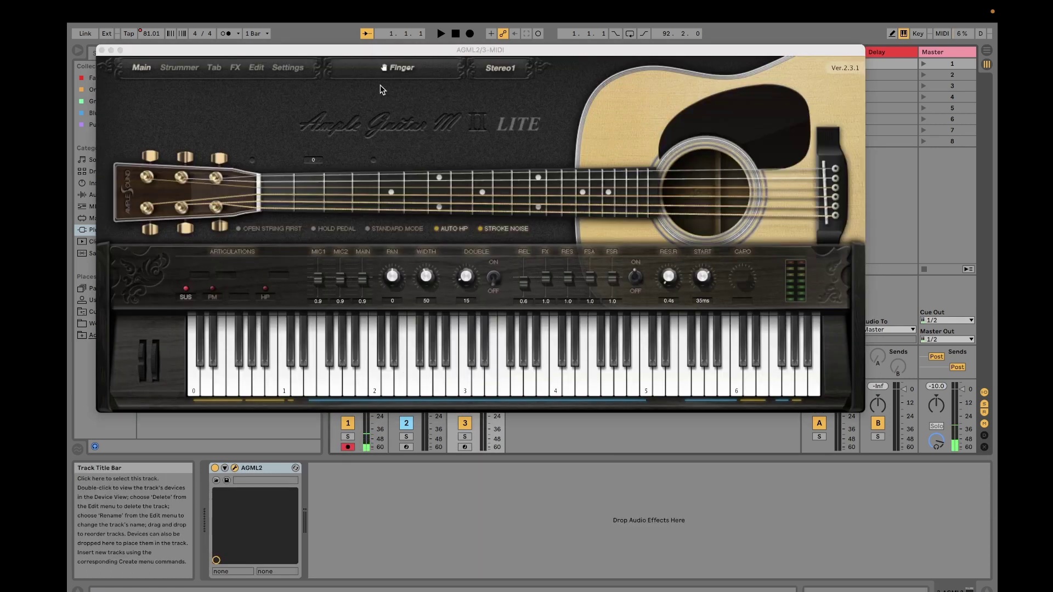
pyautogui.moveTo(331, 59); pyautogui.dragTo(412, 102)
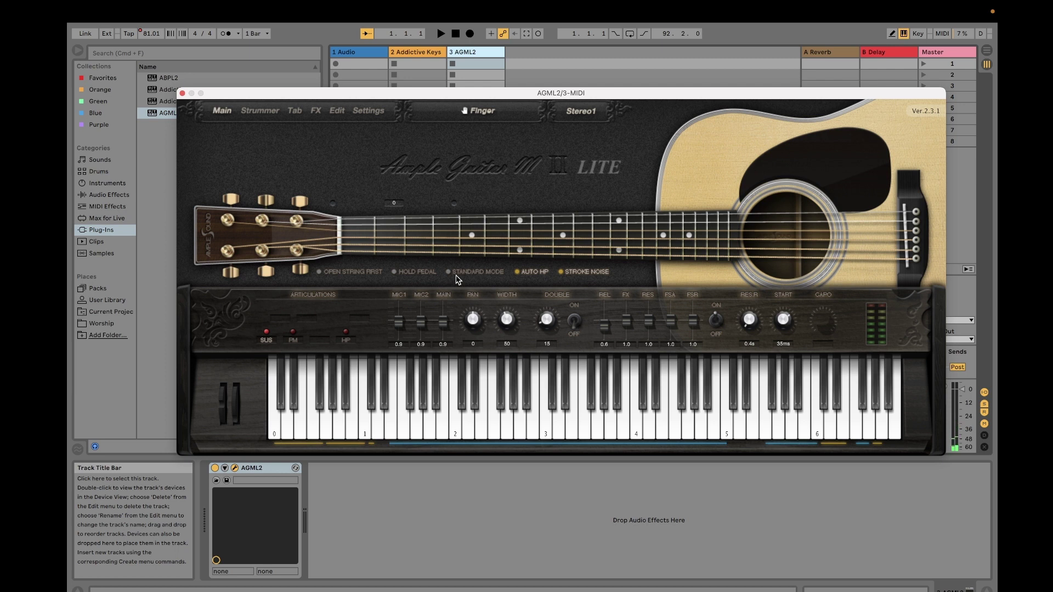
pyautogui.click(409, 50)
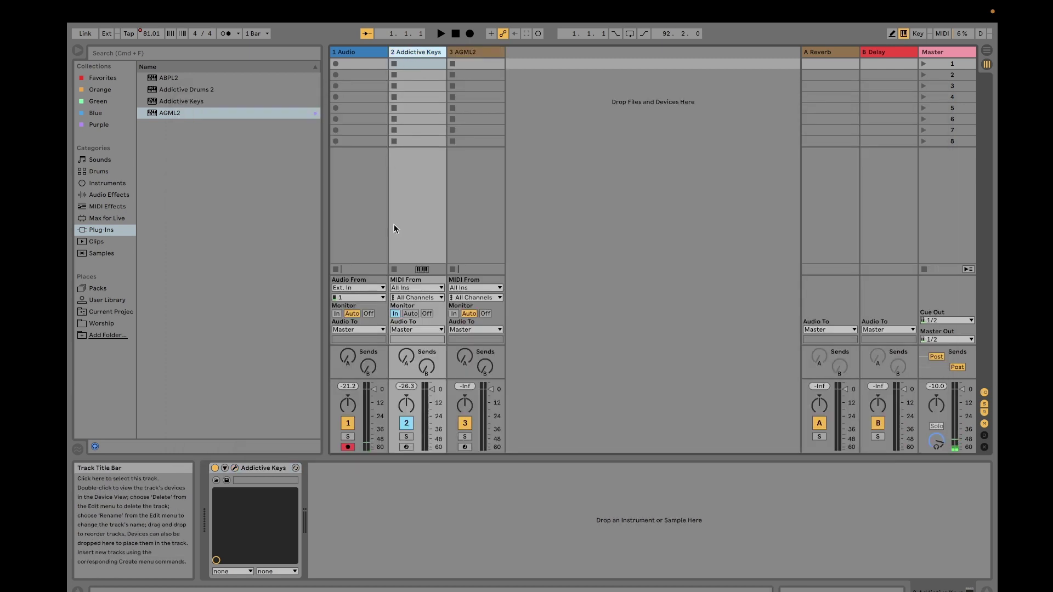
pyautogui.click(453, 313)
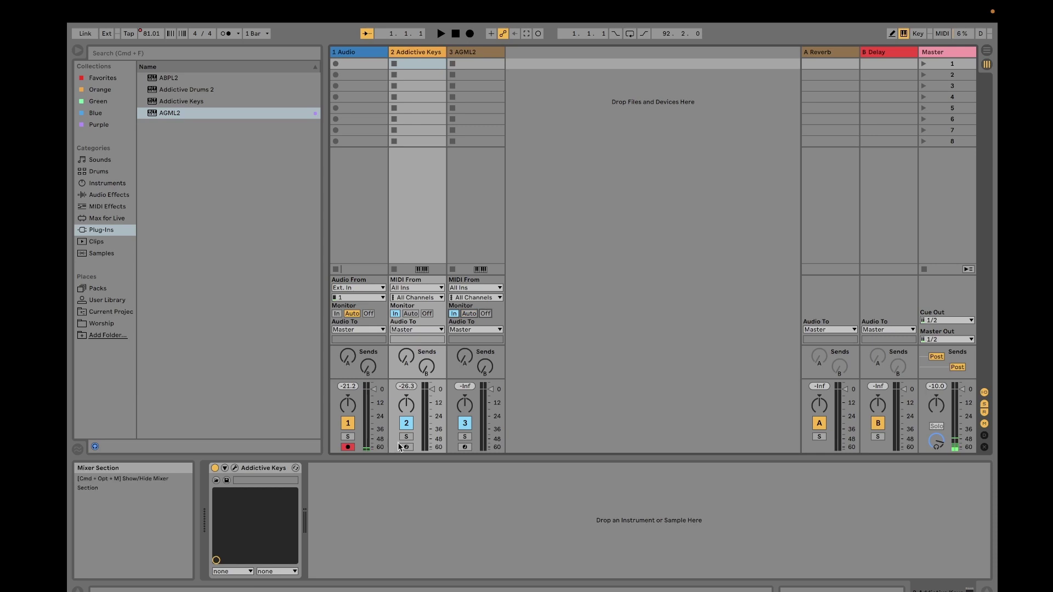
pyautogui.click(482, 51)
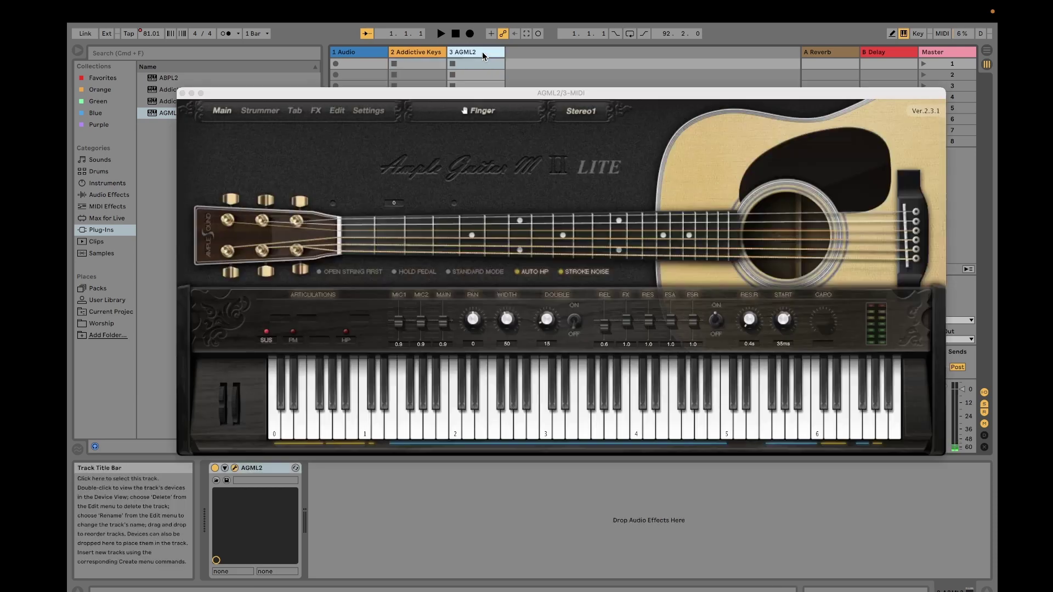